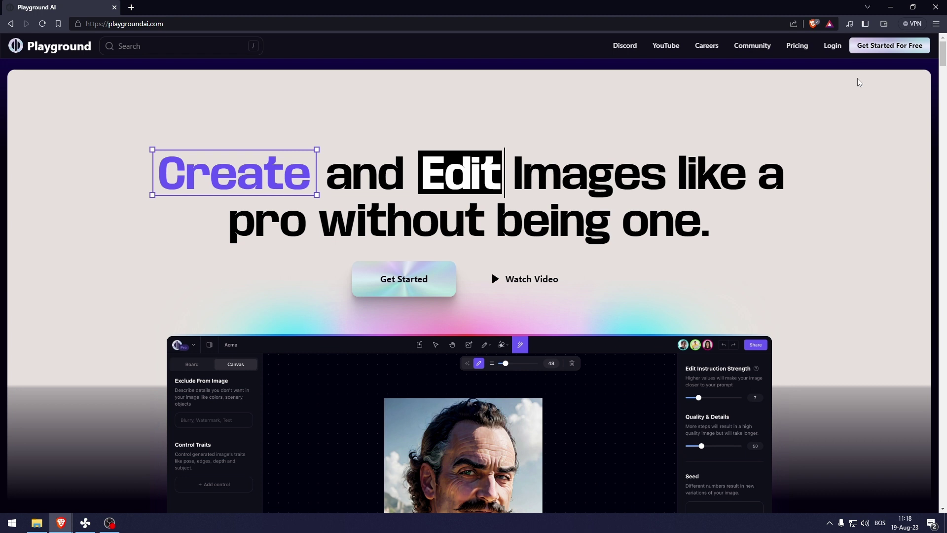
Choose Get Started For Free on the Playground AI home page to bring up the sign-in prompt
left_click(877, 47)
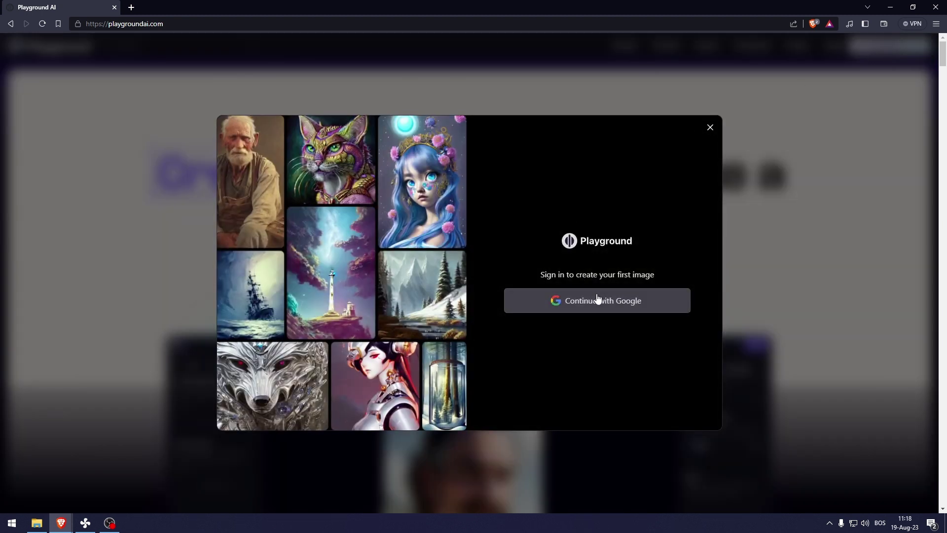
Sign in with Google and generate an image from the prompt 'car cyberpunk bmw'
left_click(597, 298)
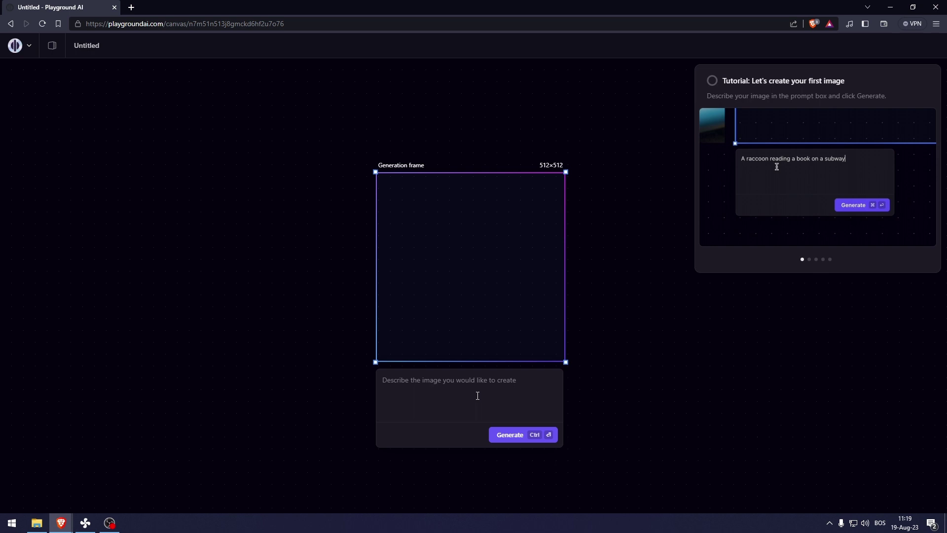
type("car ")
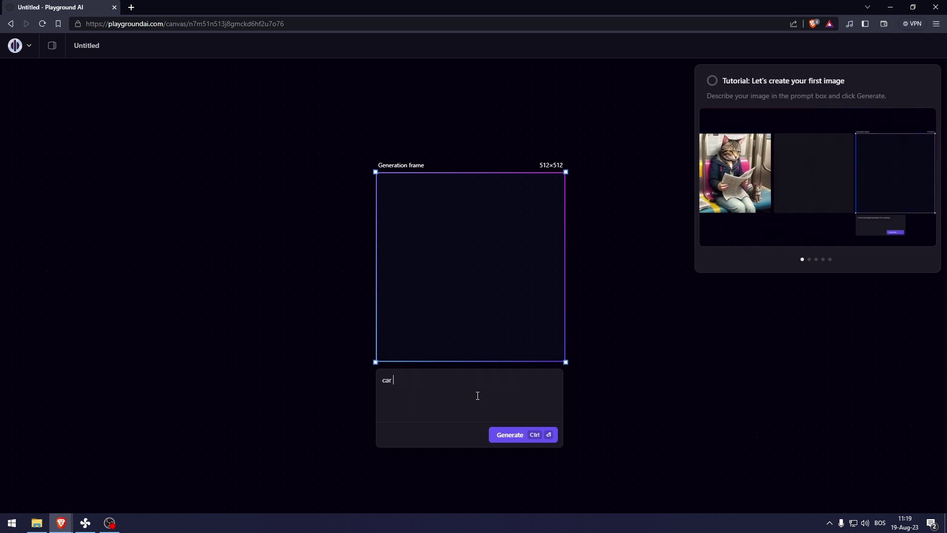
type("cyberpunk")
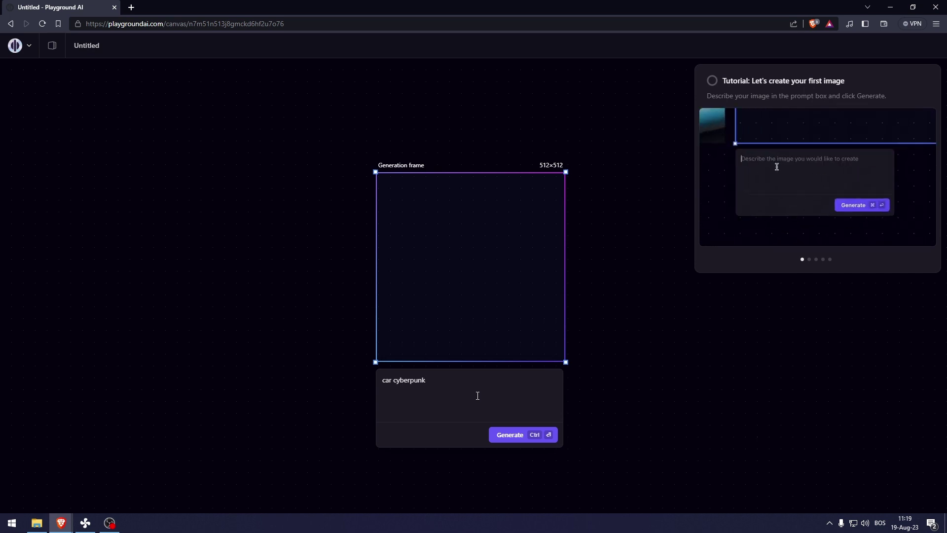
type(" bmw")
left_click(524, 437)
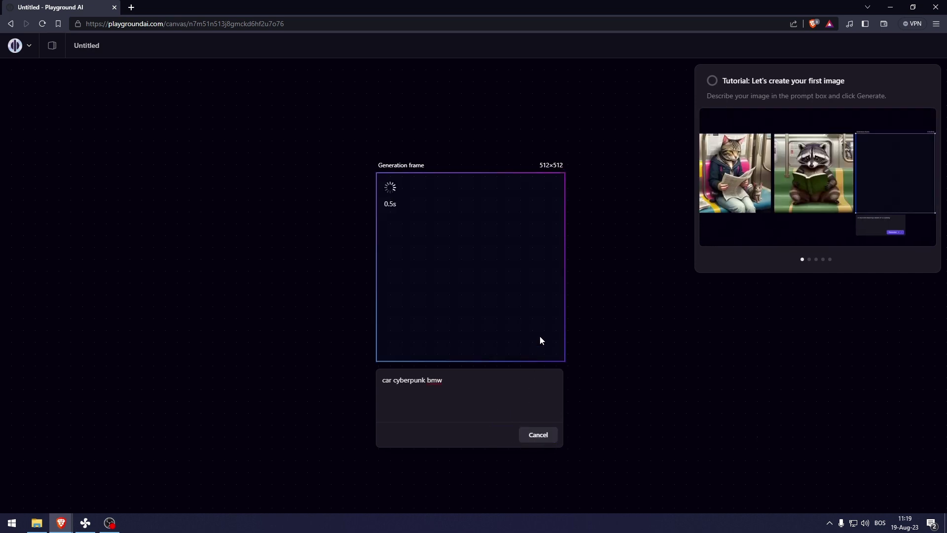
Generate a new BMW image with the RPG 4 filter
scroll(508, 259, "up", 2)
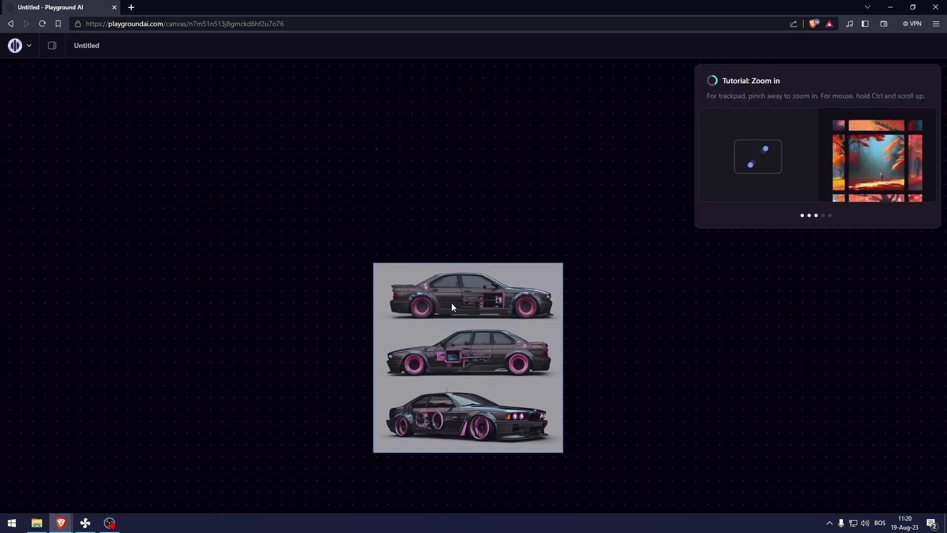
scroll(451, 250, "up", 2)
scroll(582, 232, "down", 2)
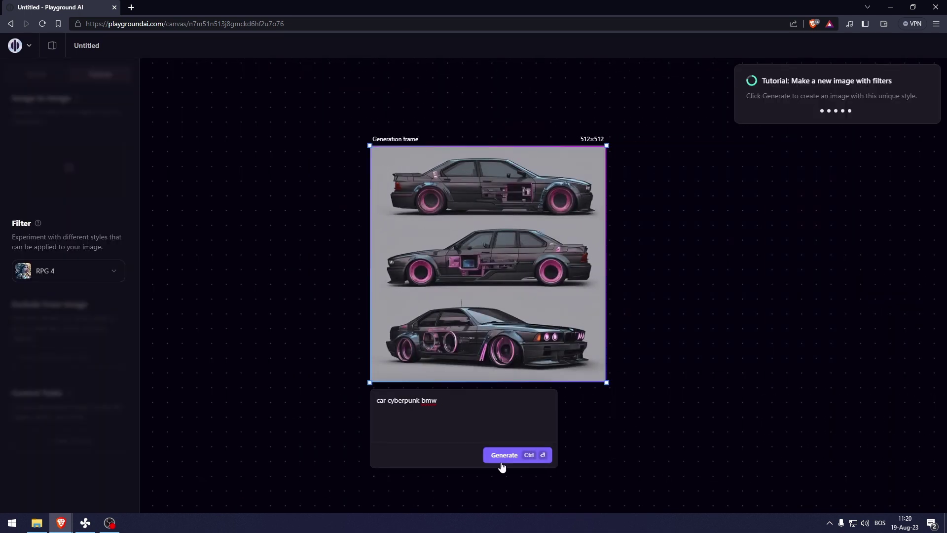
left_click(505, 455)
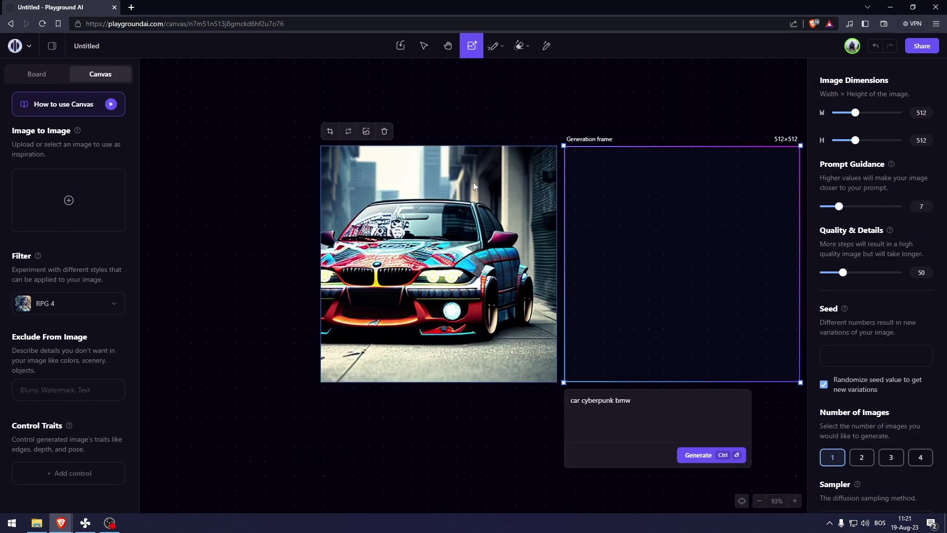
Delete the BMW image and move the empty generation frame to the canvas centre
right_click(473, 182)
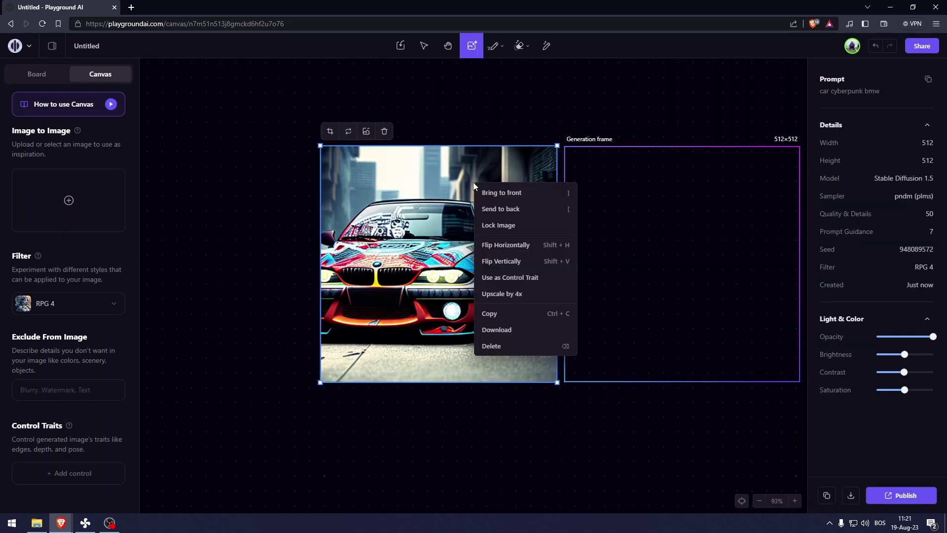
left_click(500, 340)
left_click_drag(607, 184, 408, 188)
Zoom out to 75% and enlarge the generation frame to 1024×1024, keeping it in view
key("ctrl+minus")
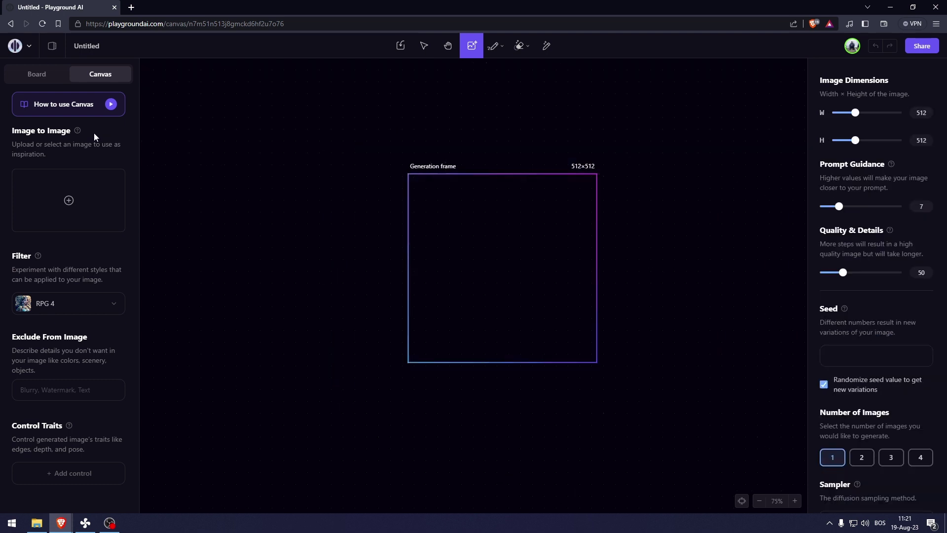
left_click_drag(856, 113, 911, 113)
left_click_drag(857, 141, 915, 140)
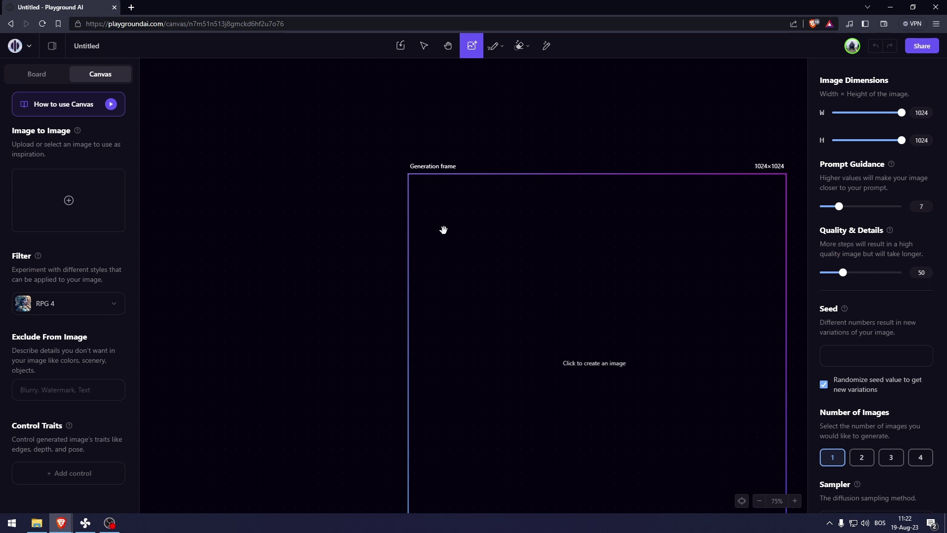
left_click_drag(497, 266, 402, 179)
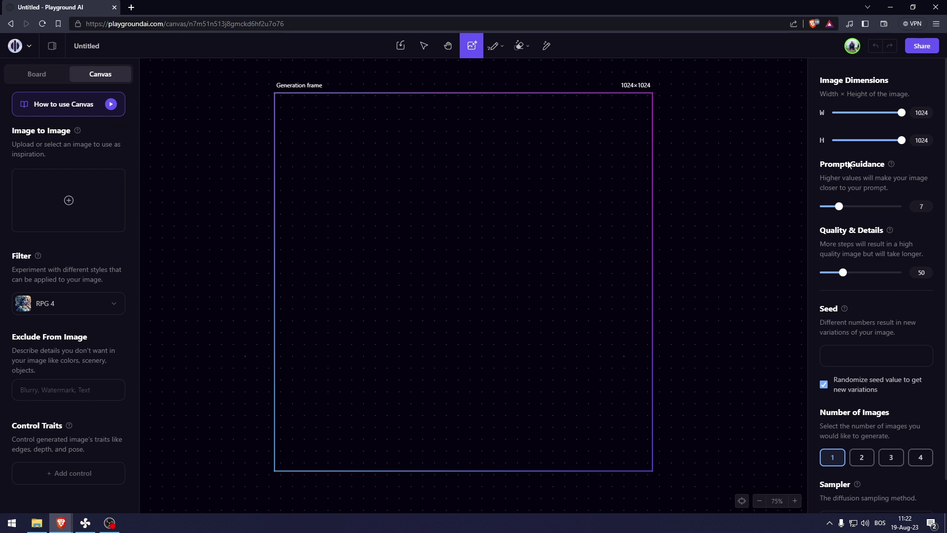
Generate a 'sand castle city' image with Prompt Guidance at 0
left_click(461, 234)
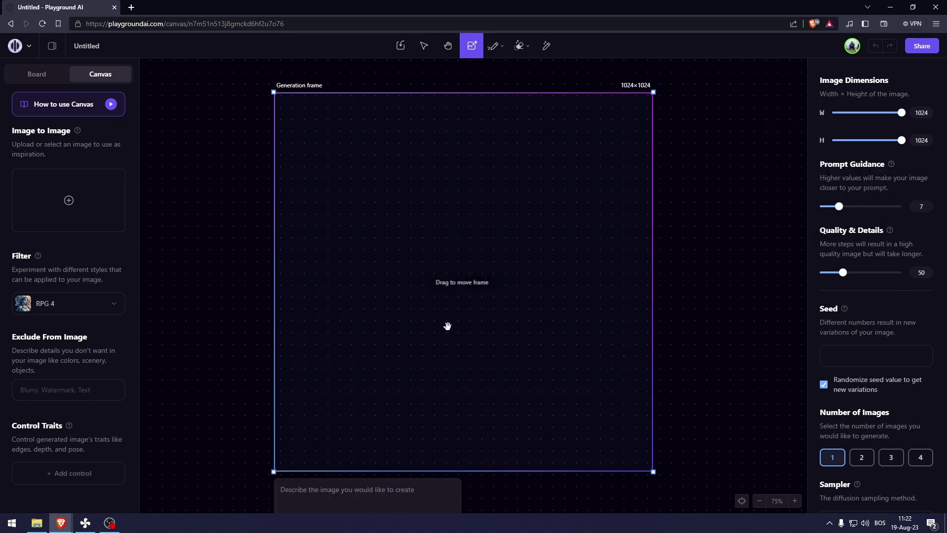
scroll(337, 404, "down", 2)
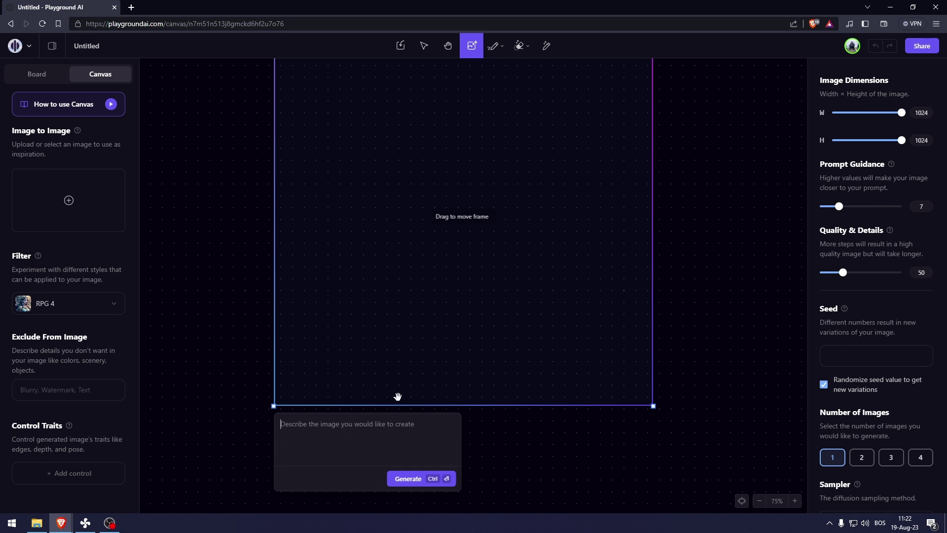
type("sand castle city")
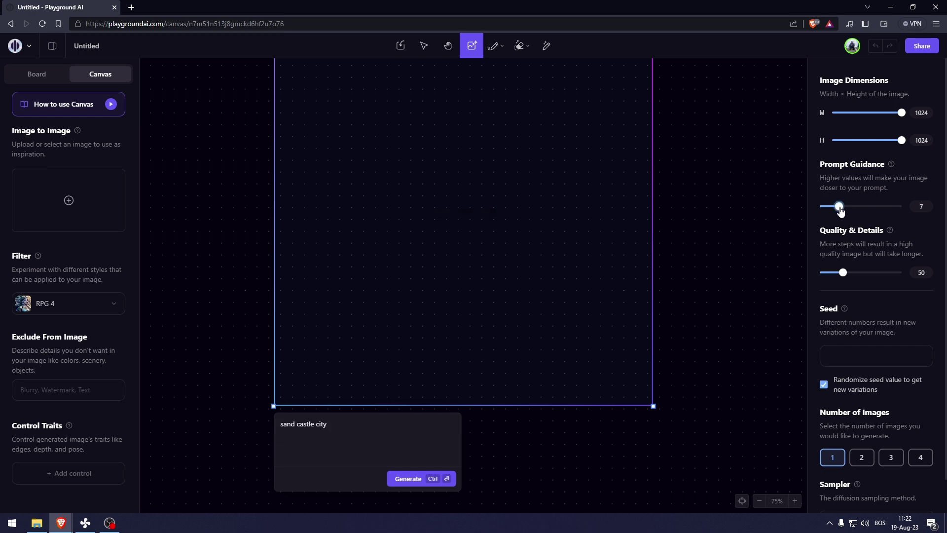
left_click_drag(838, 206, 816, 207)
left_click(407, 479)
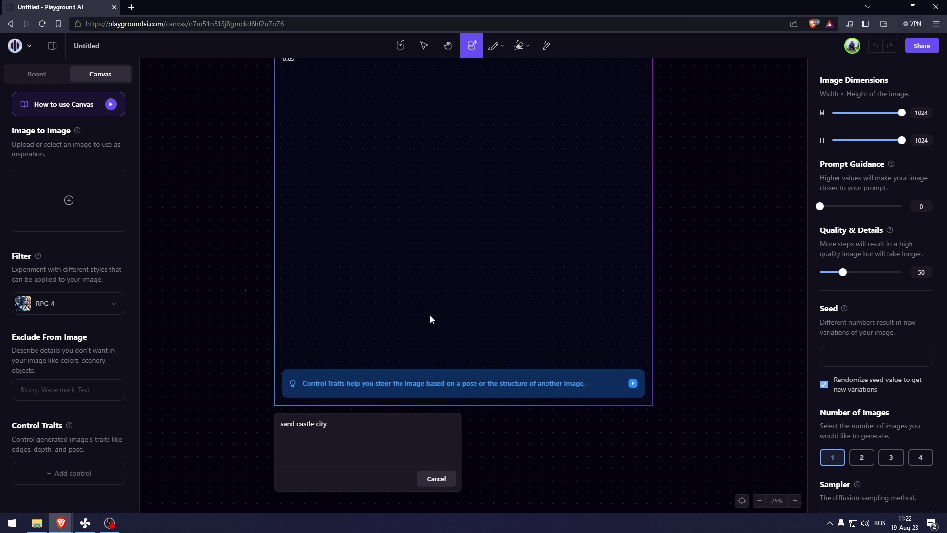
Generate 'sand castle city' again with Prompt Guidance raised to 30
scroll(334, 454, "up", 1)
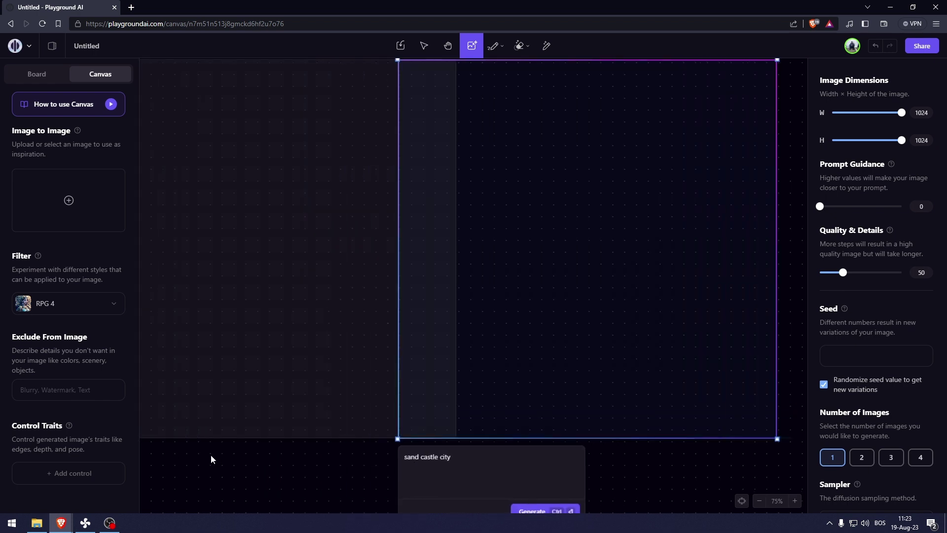
scroll(596, 298, "down", 1)
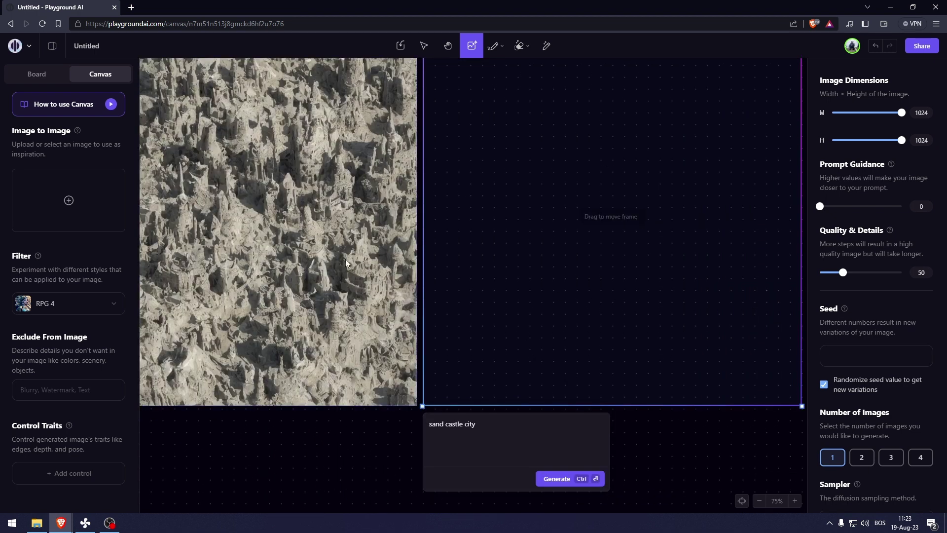
scroll(346, 259, "down", 2)
left_click_drag(820, 207, 912, 203)
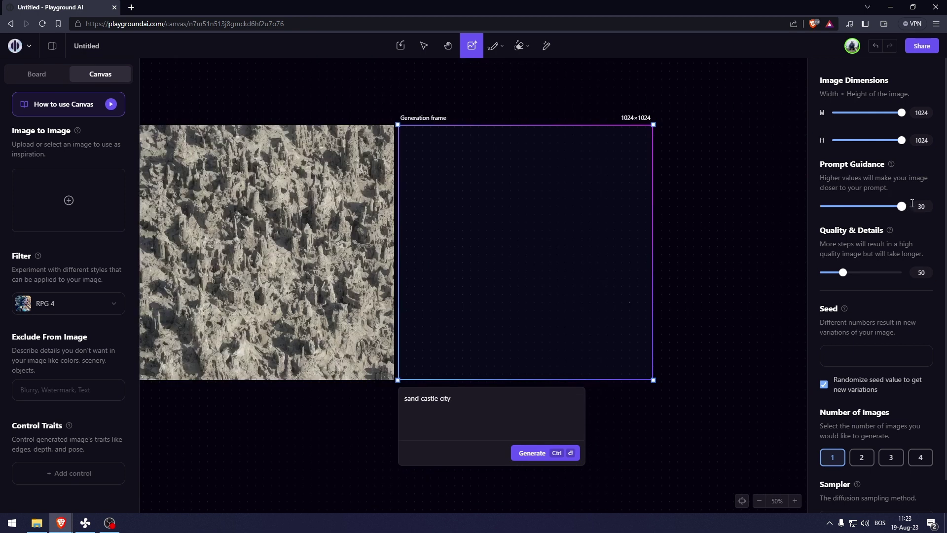
left_click(533, 451)
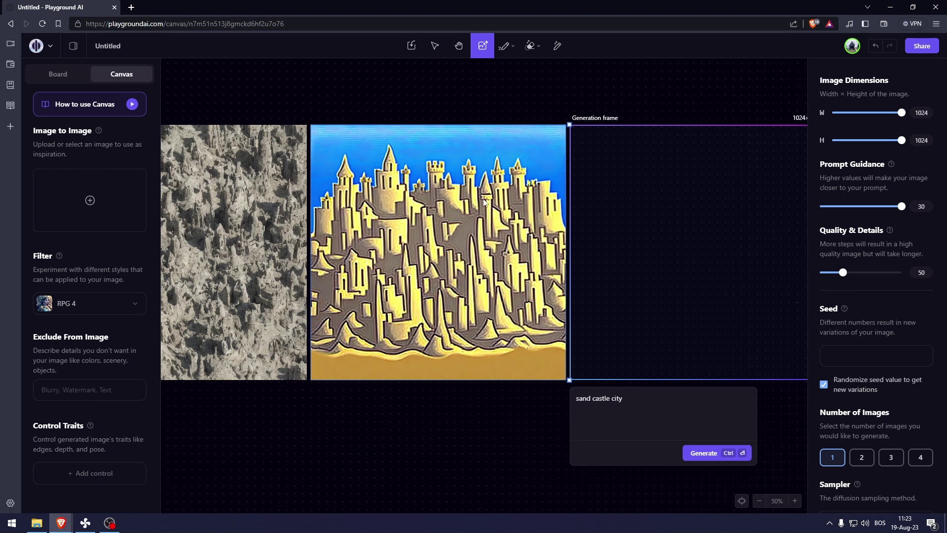
Clear the filter style to none and delete the grey sand texture image
left_click(93, 303)
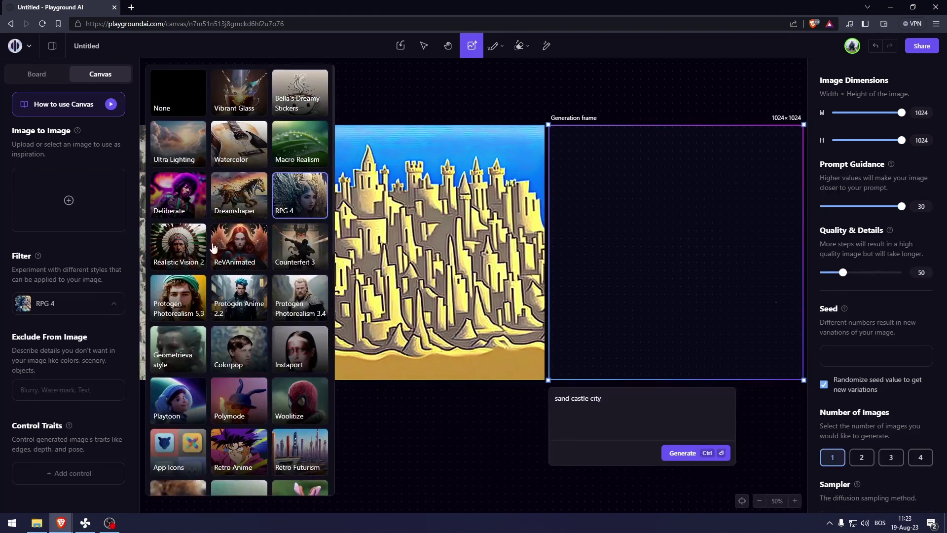
left_click(171, 104)
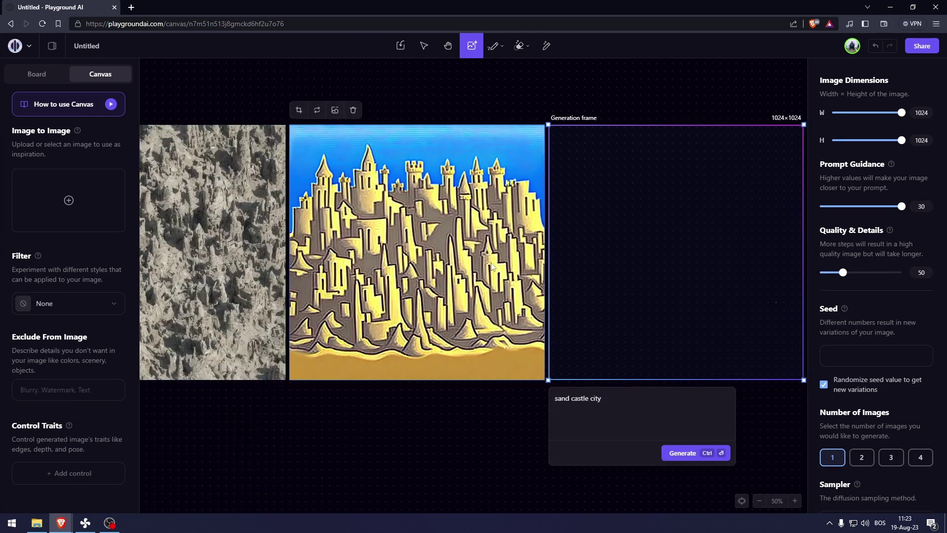
right_click(238, 187)
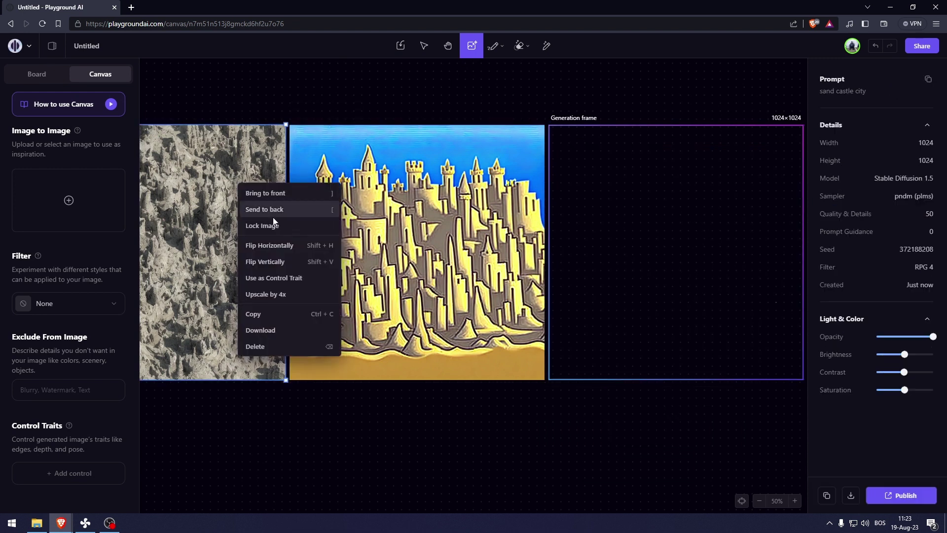
left_click(214, 160)
right_click(214, 160)
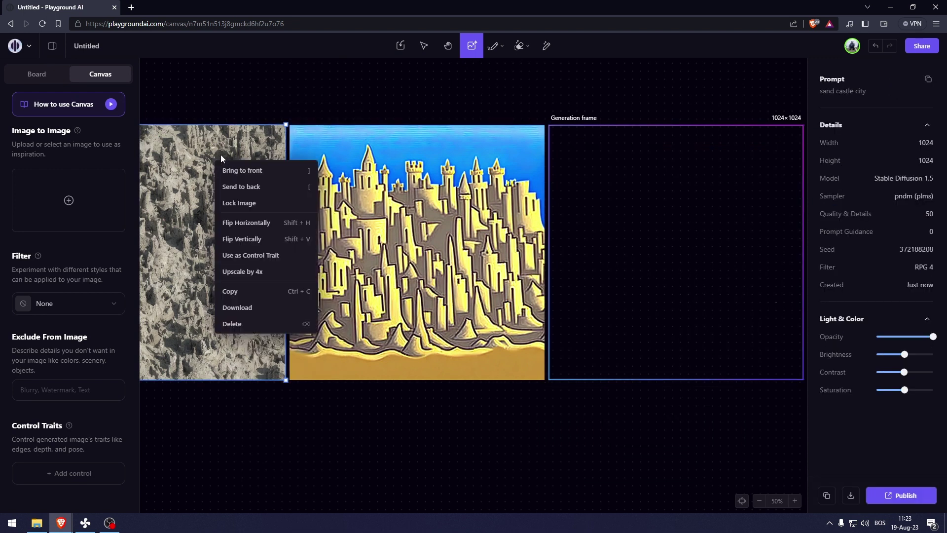
left_click(235, 324)
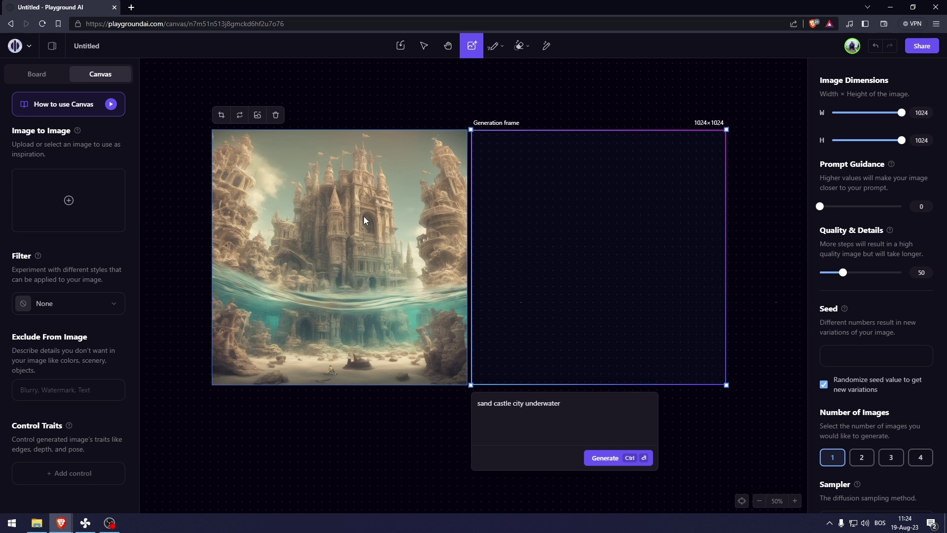
Generate 'sand castle city underwater' at Prompt Guidance 30 and select the new image
left_click(592, 229)
left_click_drag(822, 207, 901, 207)
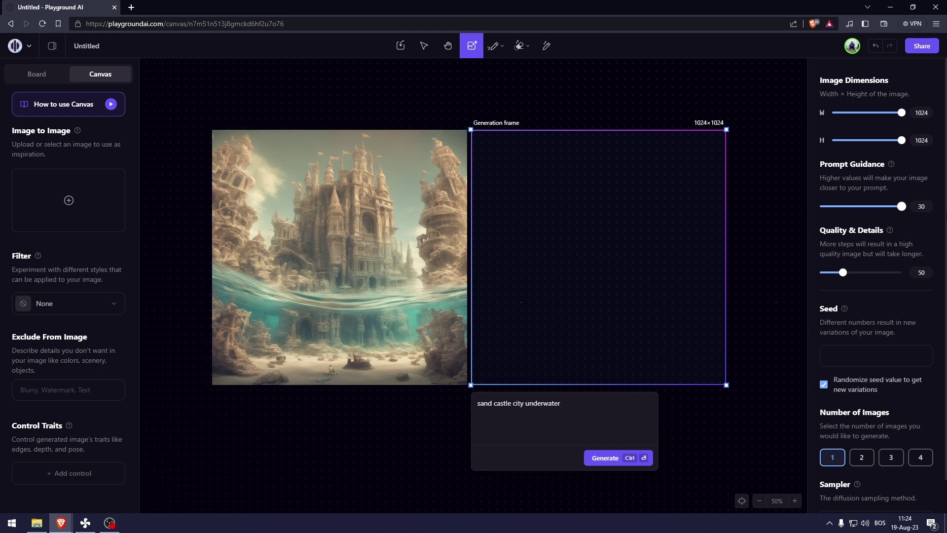
left_click(603, 458)
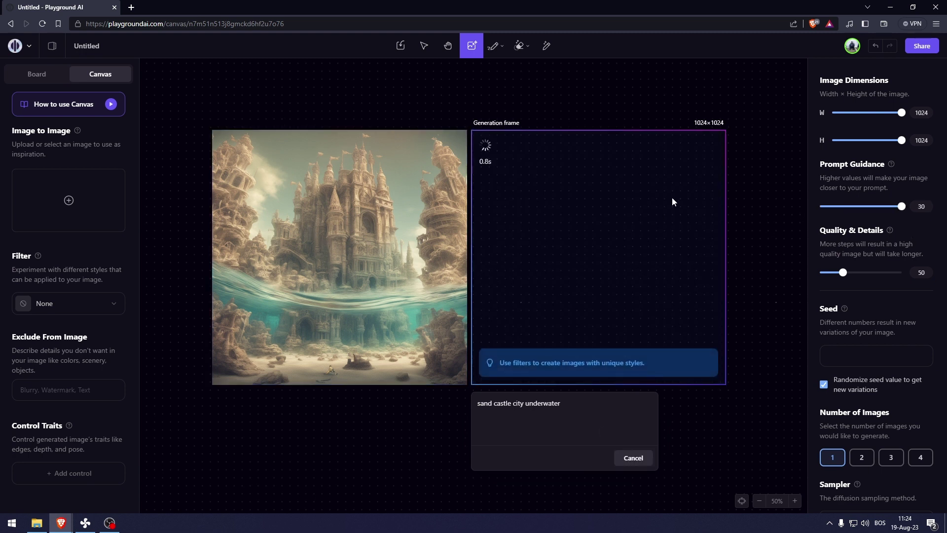
left_click(493, 377)
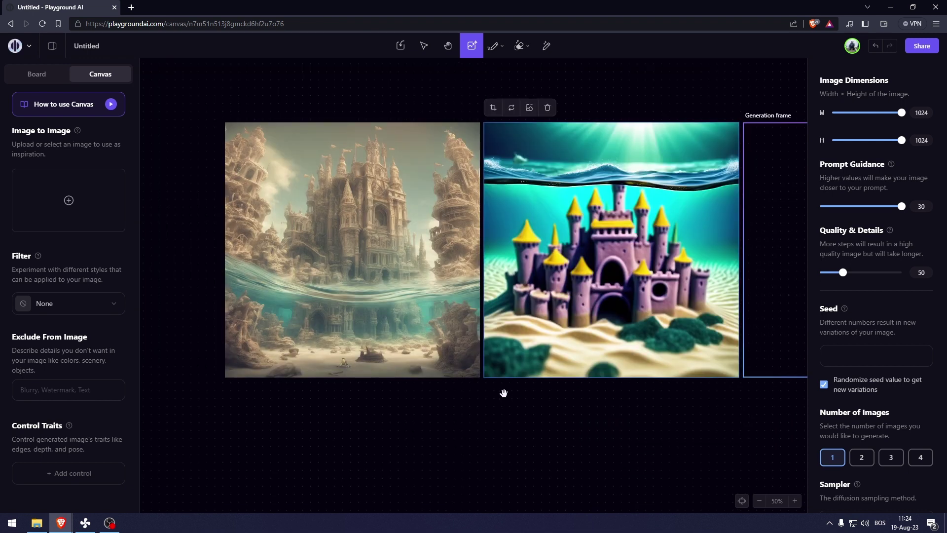
left_click_drag(505, 386, 490, 392)
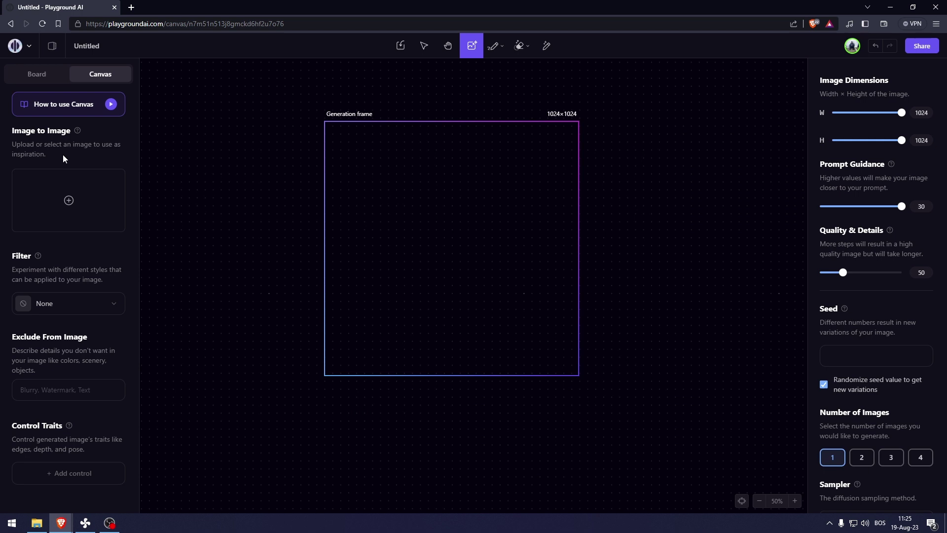
Upload the night car photo from the Videos folder as the Image to Image inspiration
left_click(110, 204)
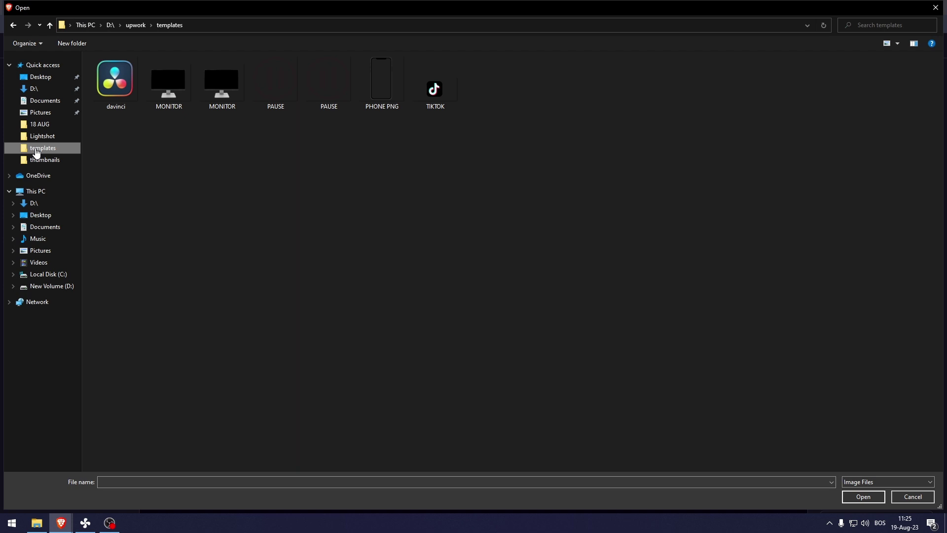
left_click(39, 262)
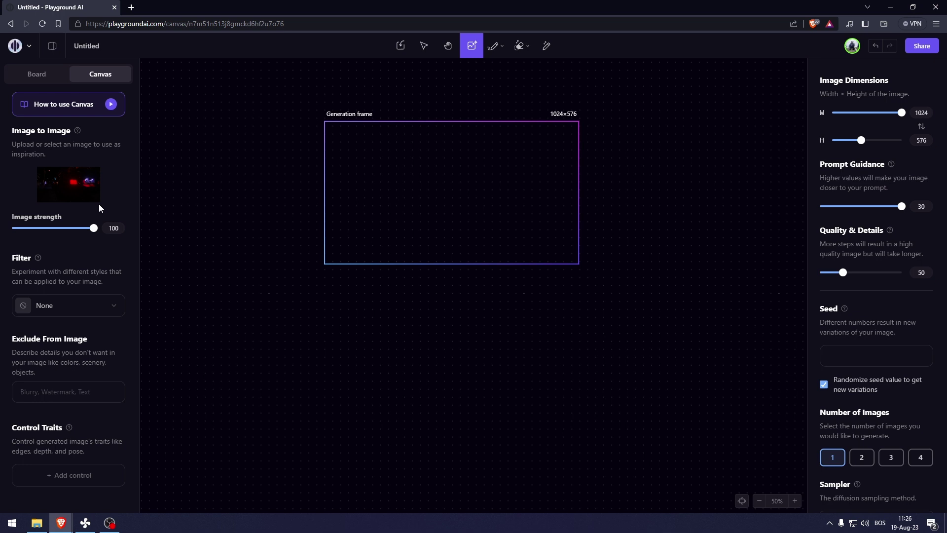
Generate a 'cyberpunk' version of the night car photo
mouse_move(94, 228)
left_mouse_down()
mouse_move(76, 228)
mouse_move(99, 228)
left_mouse_up()
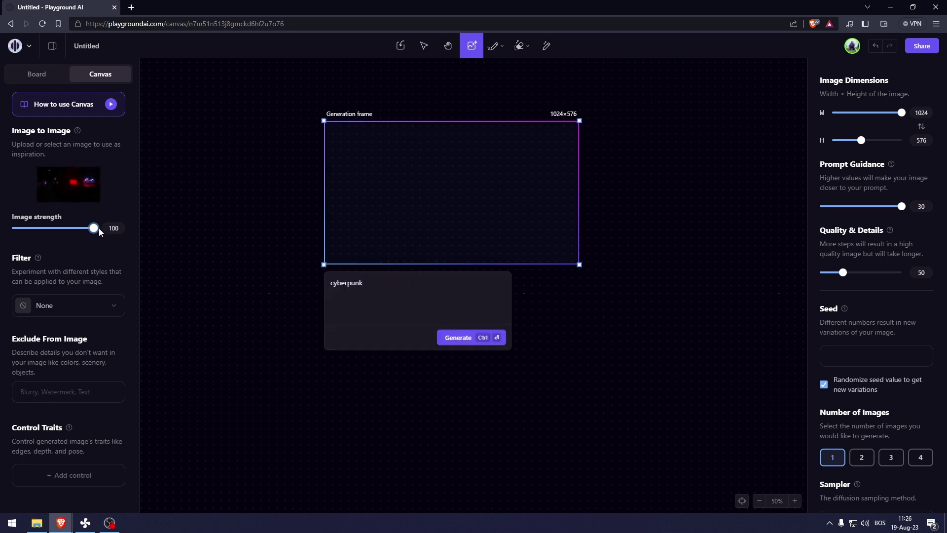
mouse_move(93, 212)
left_click(448, 339)
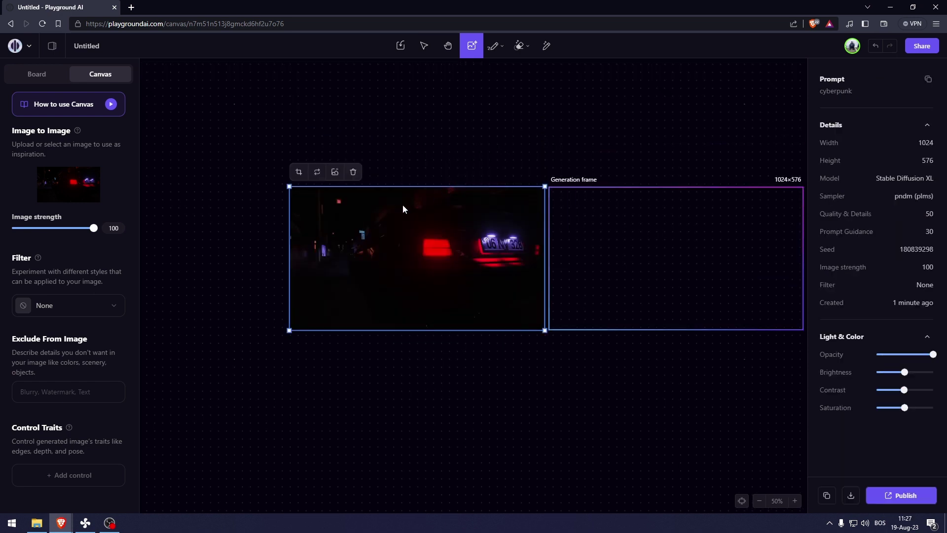
Lower the inspiration image strength from 100 to 88
scroll(354, 256, "up", 5)
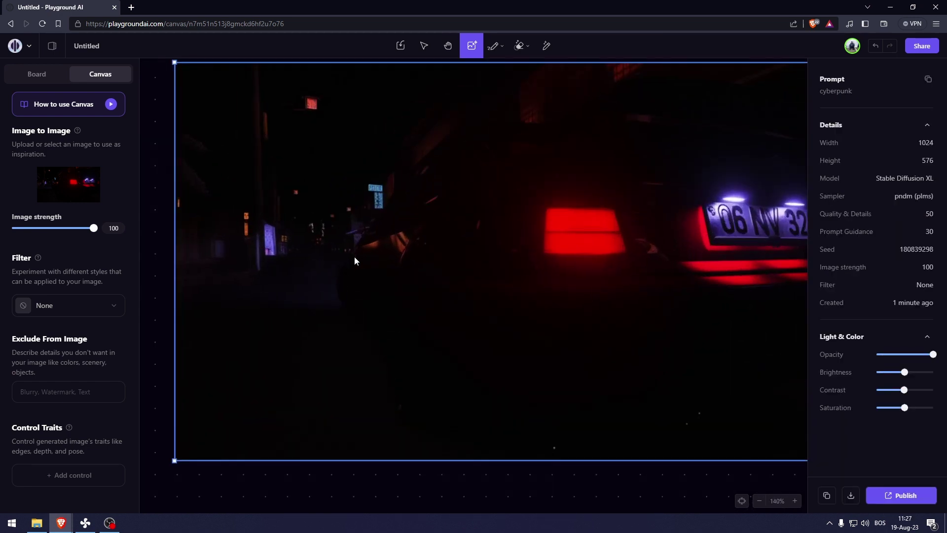
scroll(355, 257, "down", 1)
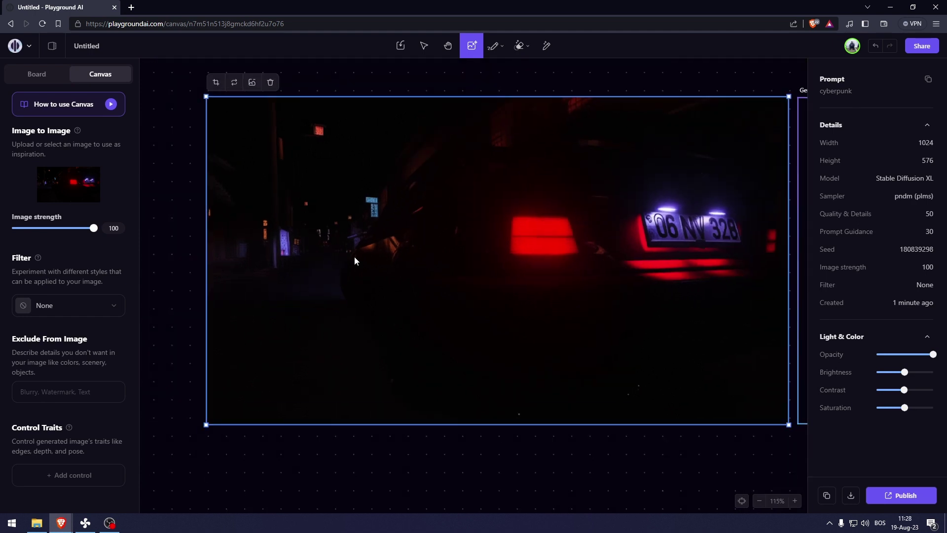
scroll(354, 257, "up", 1)
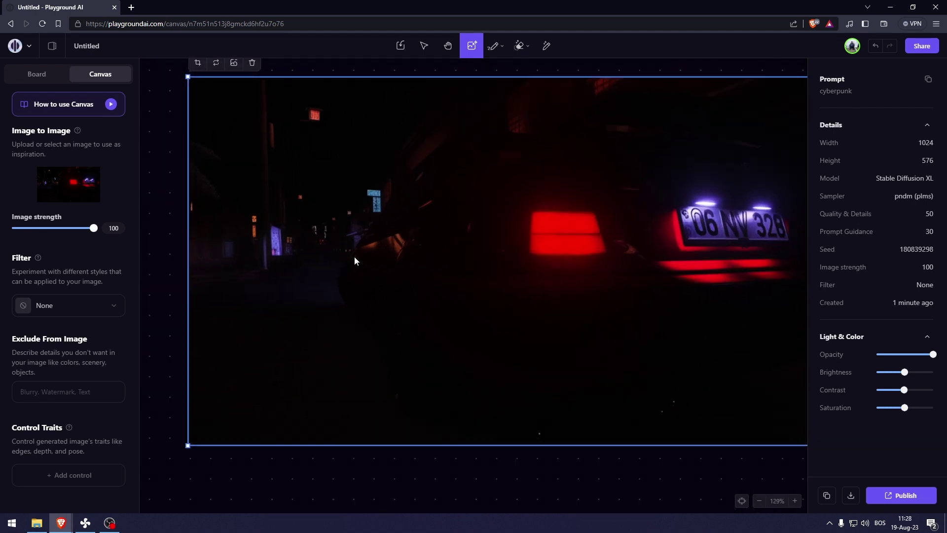
scroll(354, 257, "down", 1)
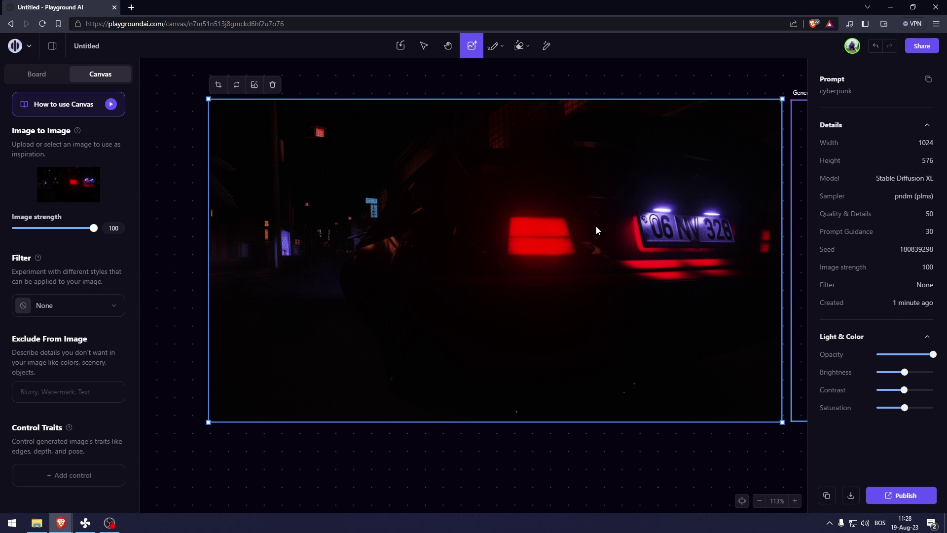
scroll(280, 268, "down", 3)
left_click(550, 237)
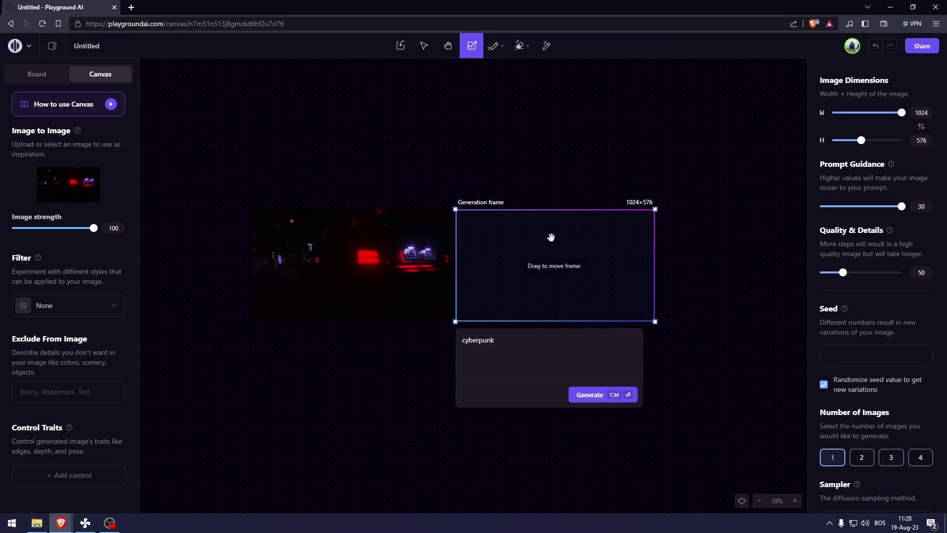
mouse_move(95, 232)
left_mouse_down()
mouse_move(18, 229)
mouse_move(84, 227)
left_mouse_up()
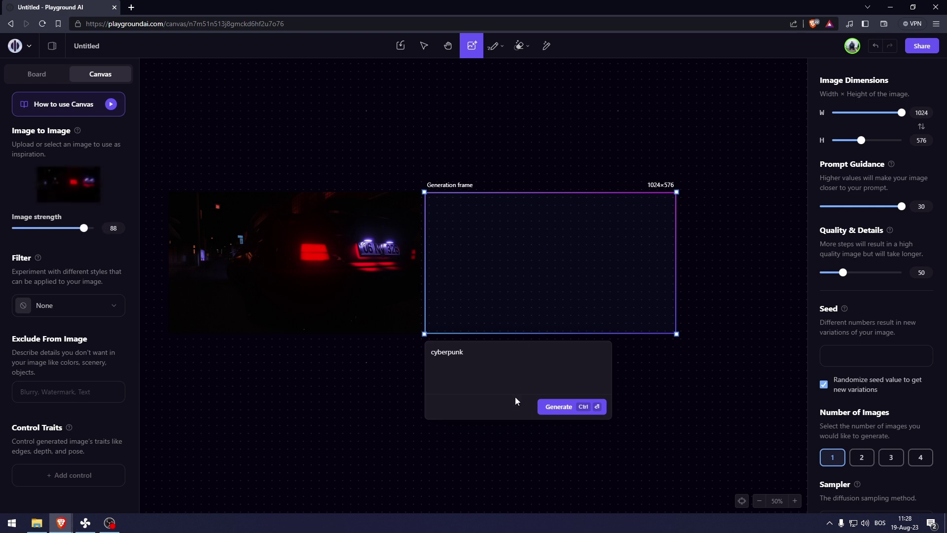
Generate again at image strength 88 and apply the Neon Mecha filter
left_click(547, 408)
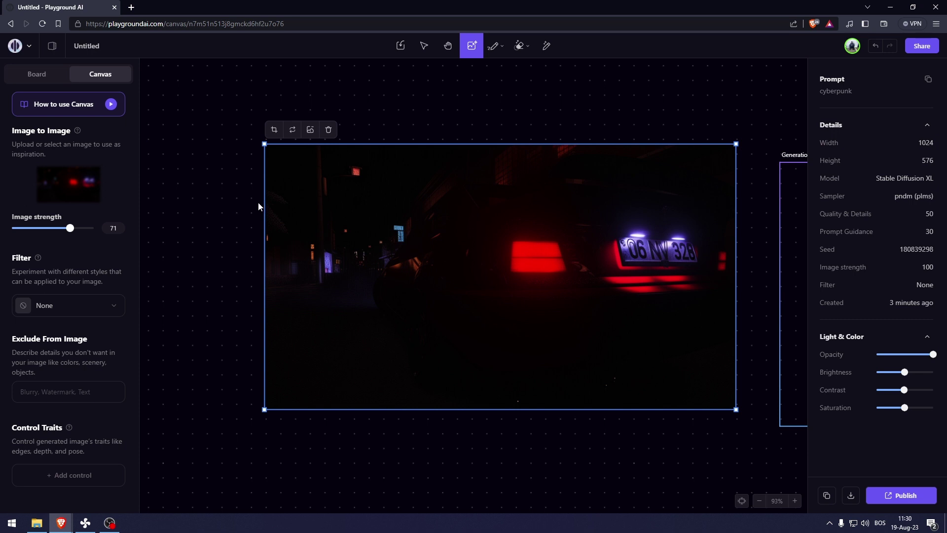
left_click(91, 303)
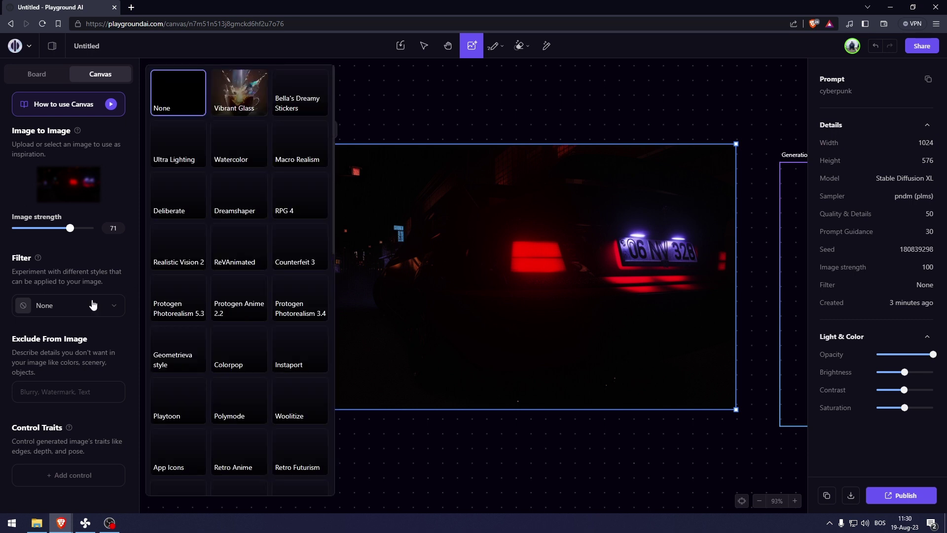
scroll(196, 280, "down", 15)
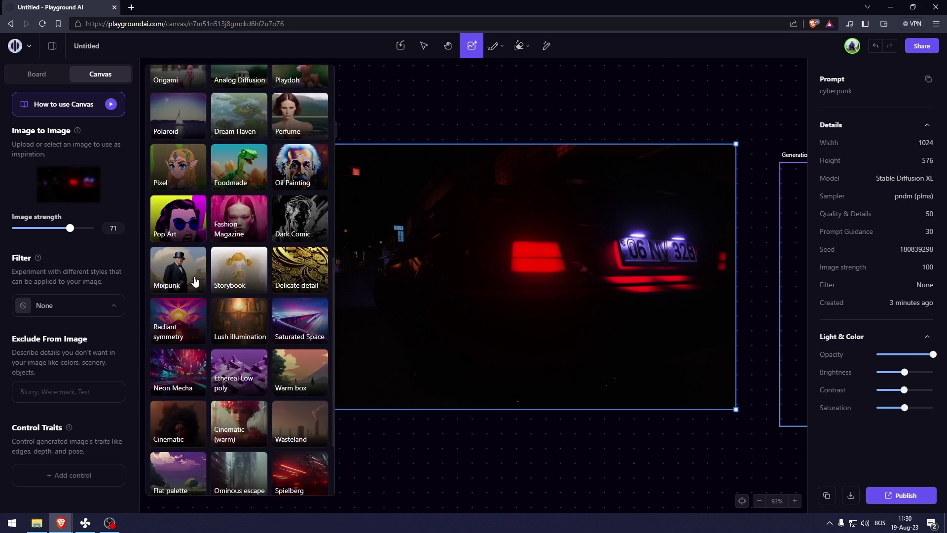
scroll(187, 353, "down", 2)
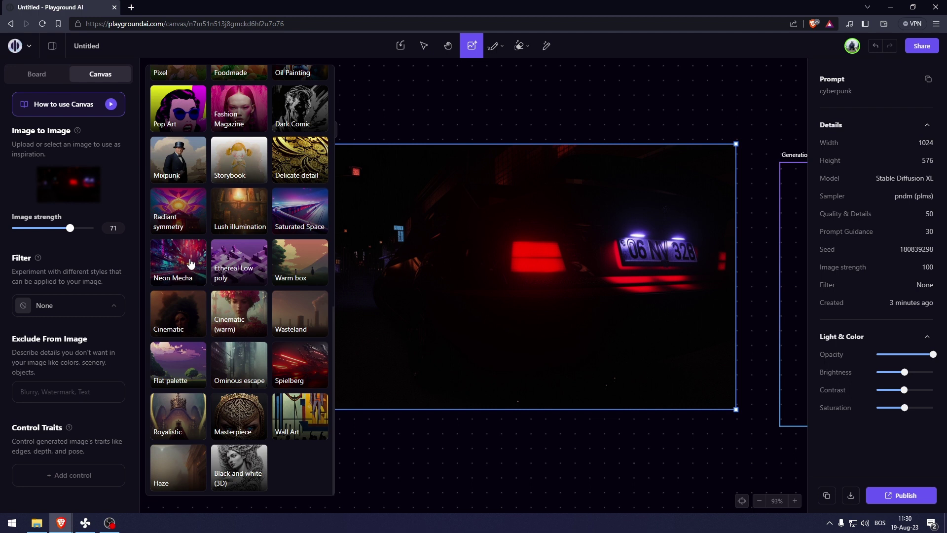
left_click(192, 261)
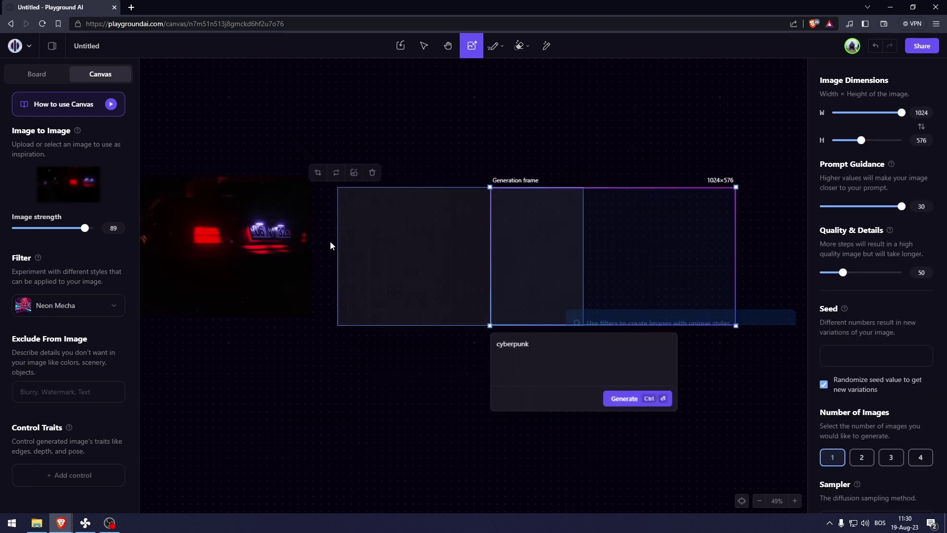
Select the new Neon Mecha car image to view its prompt and details
scroll(454, 243, "up", 3)
left_click(354, 373)
scroll(374, 321, "up", 1)
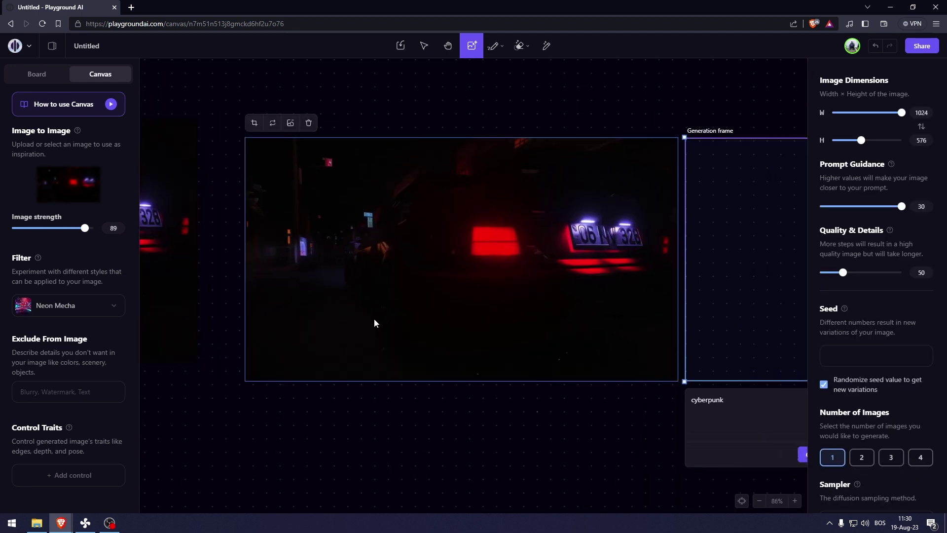
scroll(375, 313, "up", 1)
left_click(475, 295)
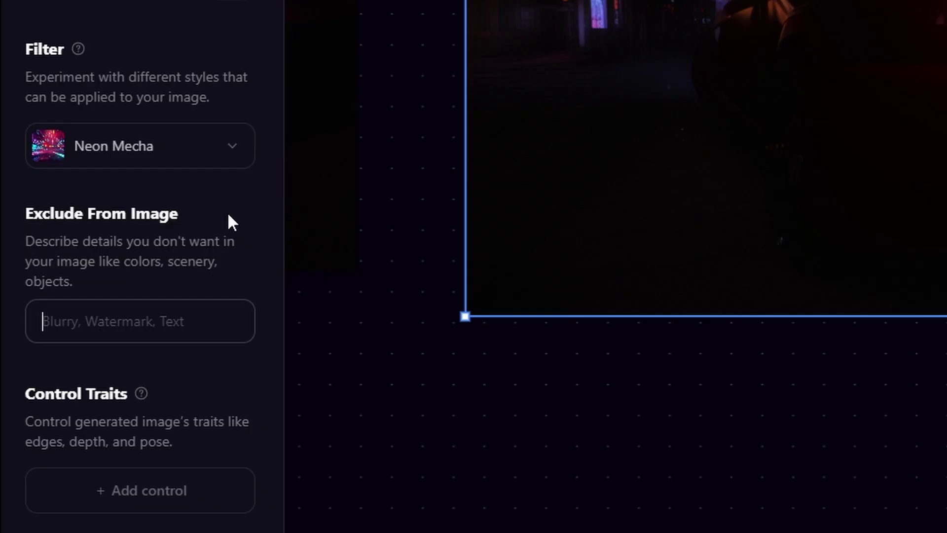
Enter 'licence plate' in the Exclude From Image field as the negative prompt
type("licence plate")
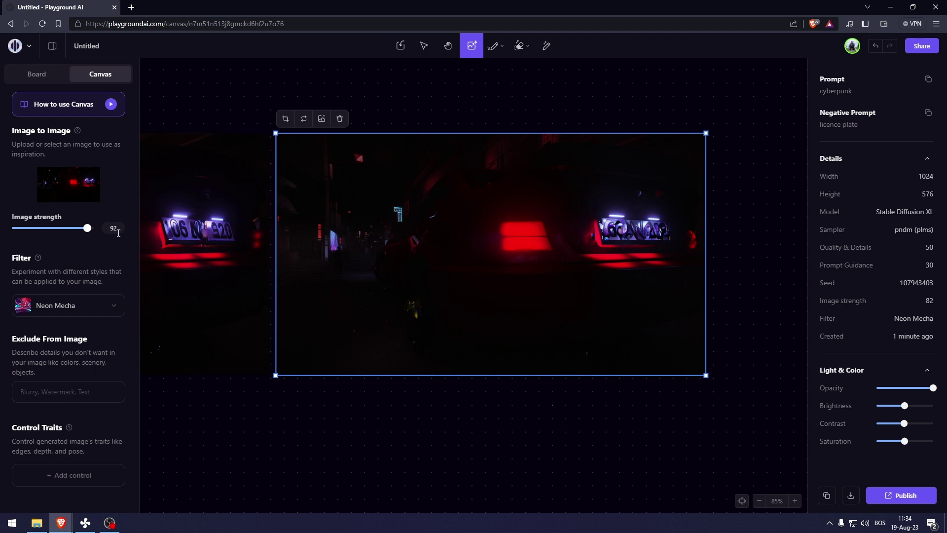
scroll(204, 192, "down", 1)
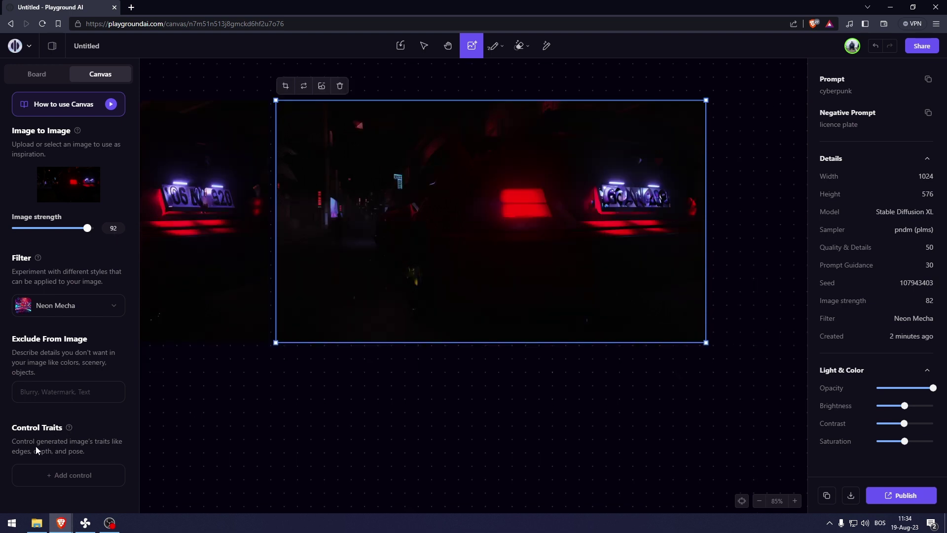
Add a Depth → Image control trait using the first screenshot as its control image
left_click(76, 476)
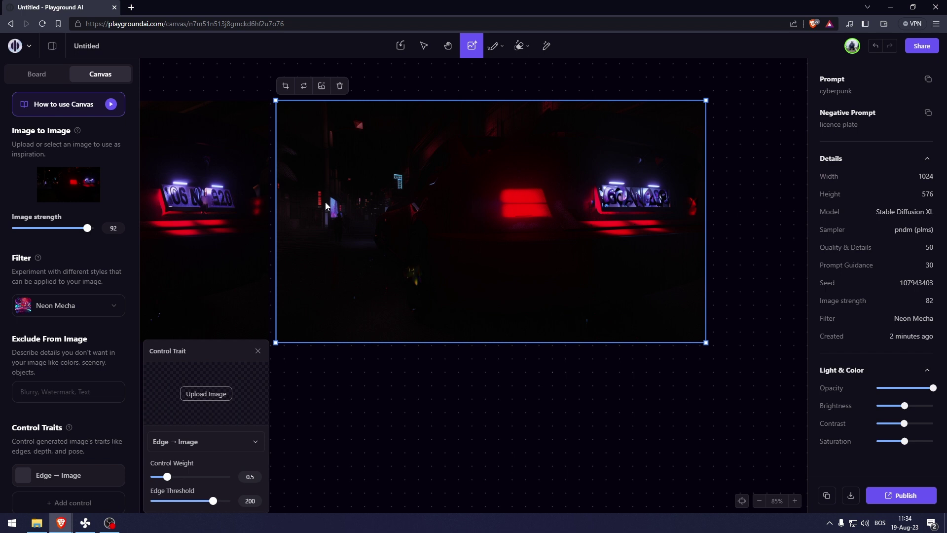
scroll(320, 214, "up", 5)
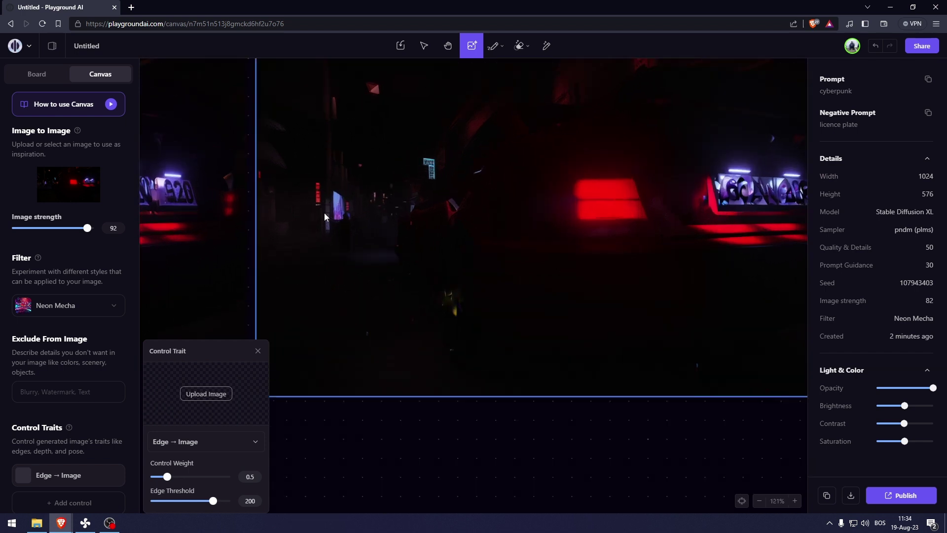
scroll(274, 188, "down", 5)
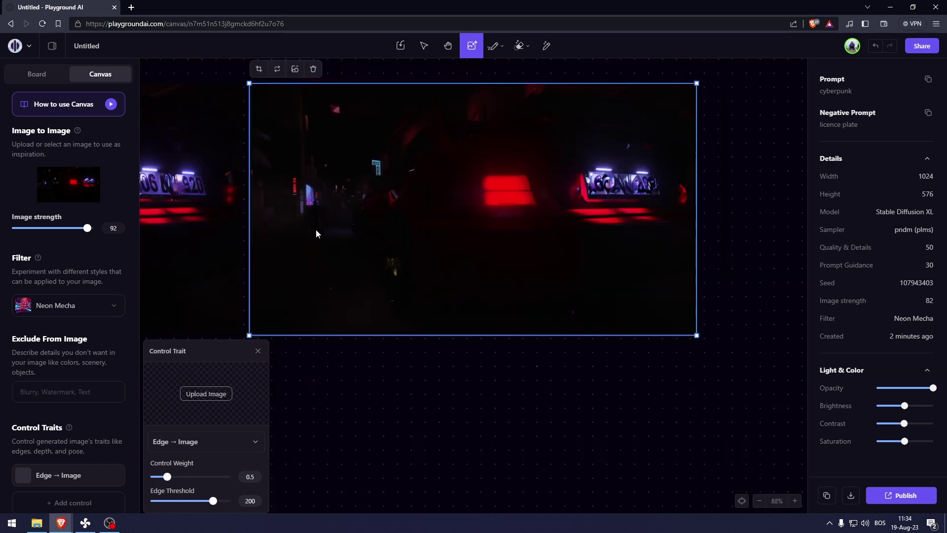
scroll(332, 258, "up", 3)
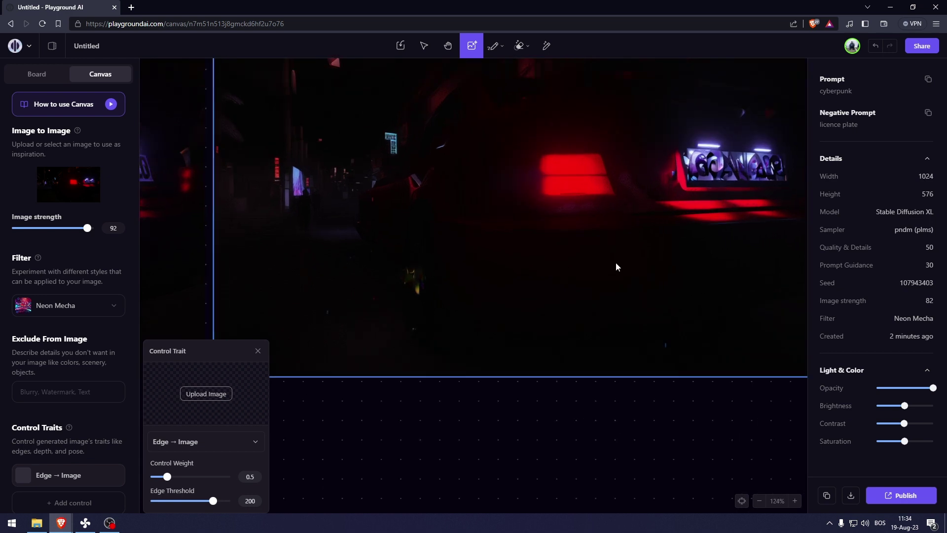
left_click(203, 393)
double_click(124, 106)
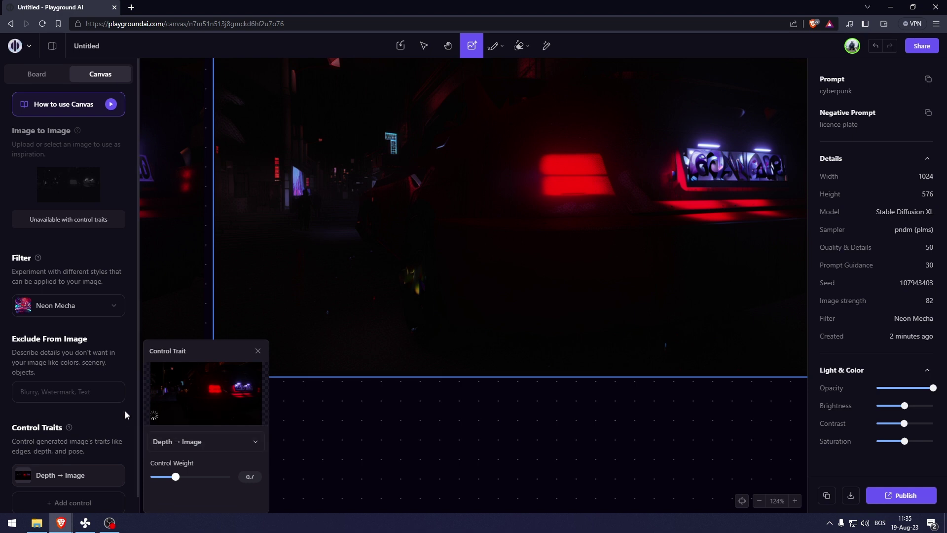
Raise the depth control weight from 0.7 to 1.4
mouse_move(198, 408)
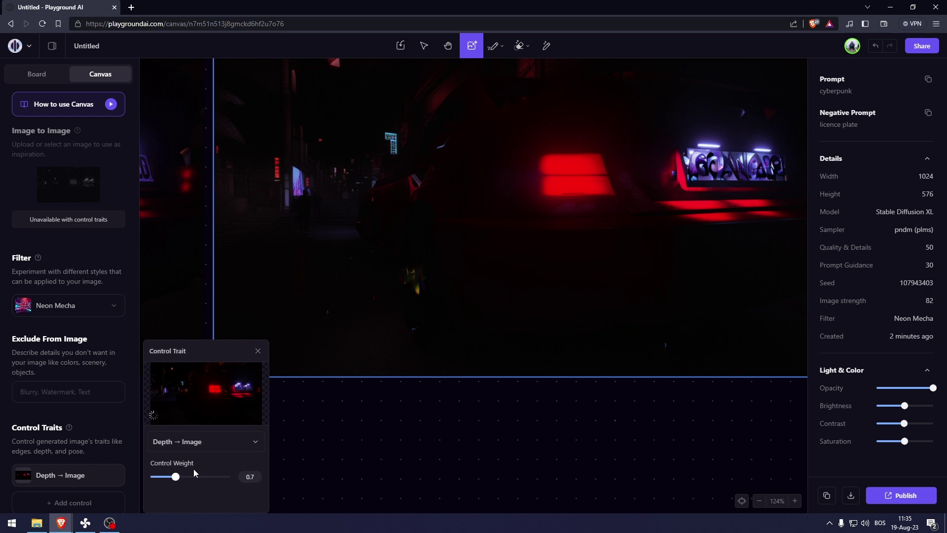
left_click_drag(176, 477, 205, 477)
mouse_move(206, 379)
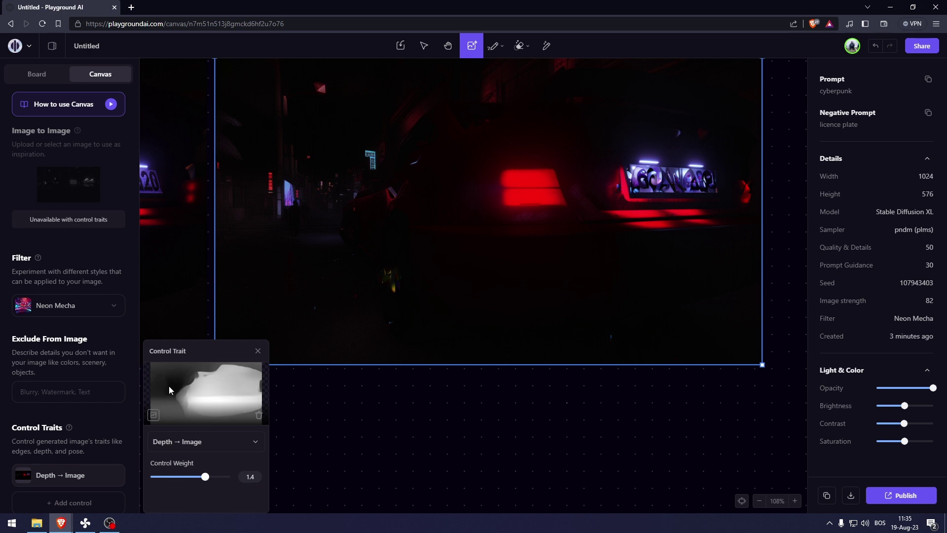
Paint white over the car's licence plate and regenerate it at image strength 32
left_click(550, 216)
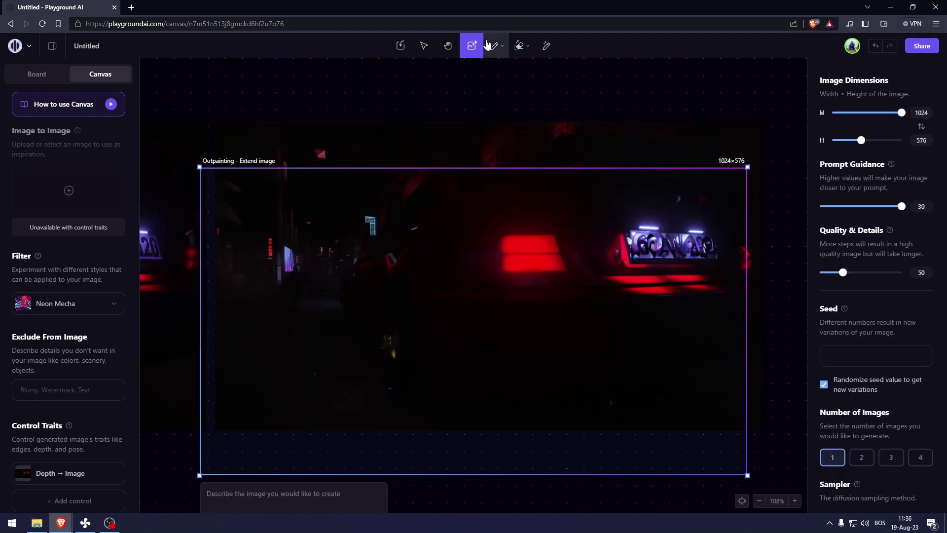
left_click(492, 45)
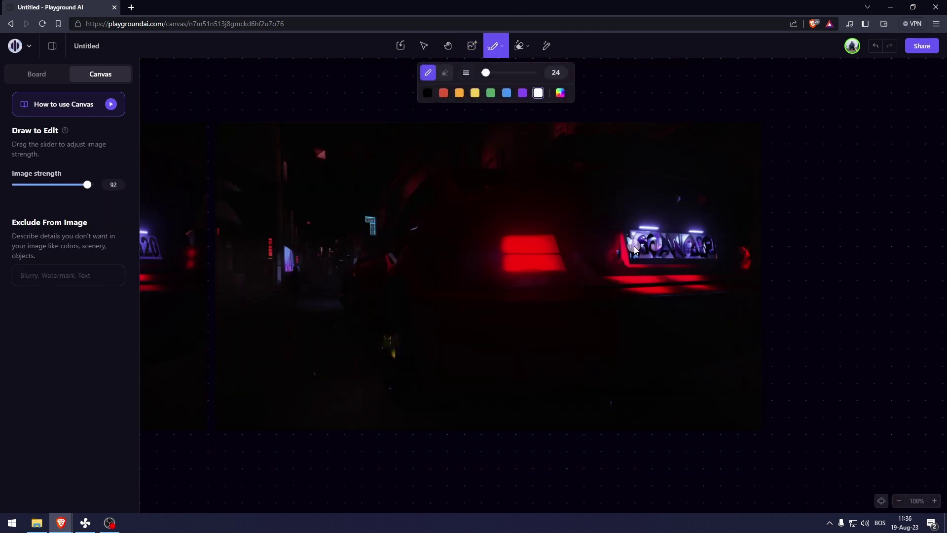
left_click_drag(635, 250, 706, 251)
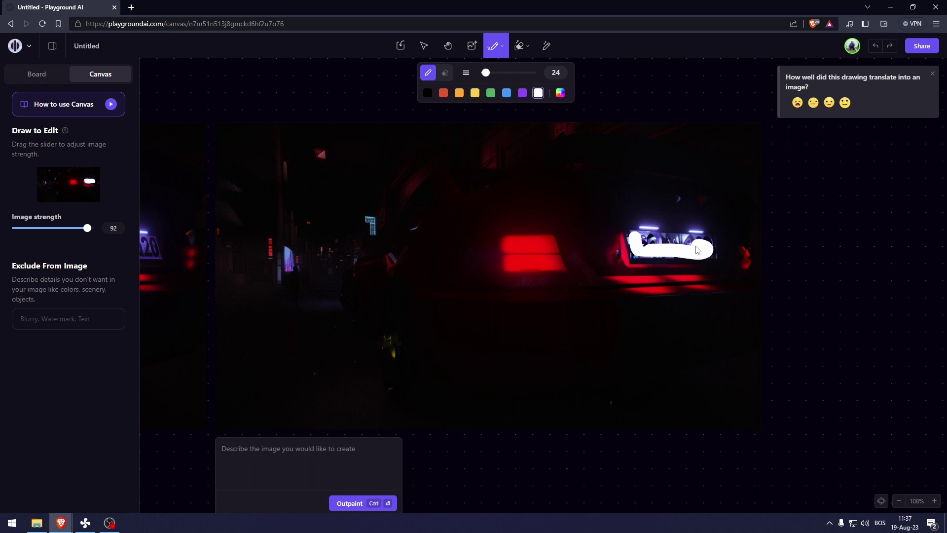
left_click_drag(87, 228, 38, 228)
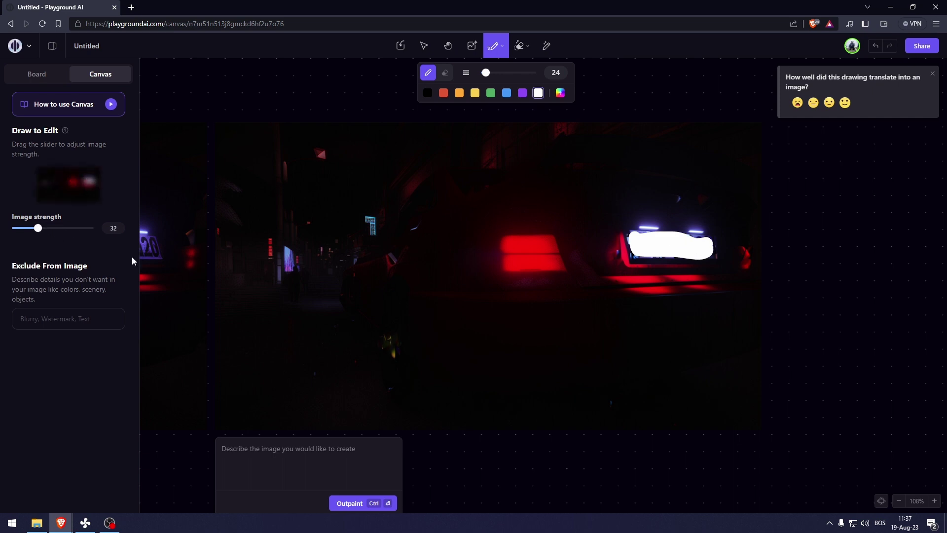
left_click(346, 504)
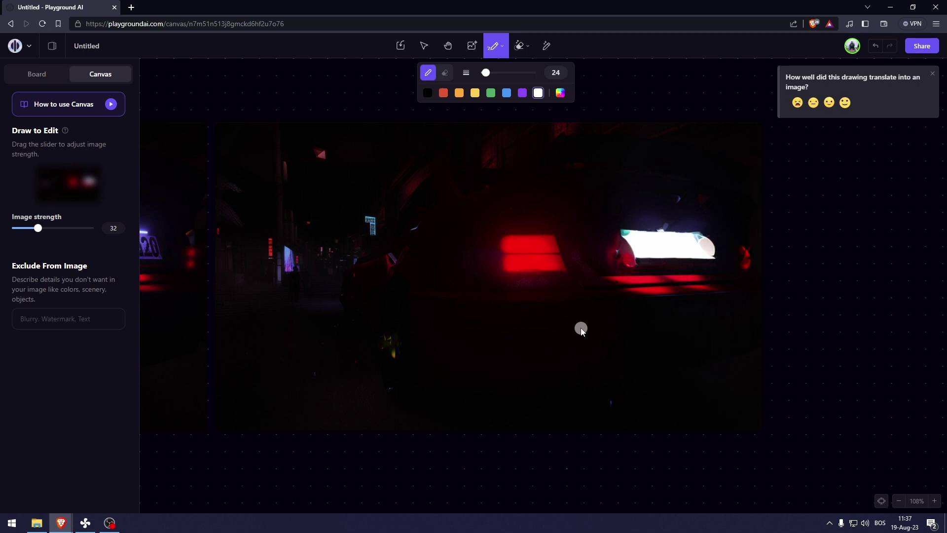
Browse the Community Feed from the logo menu, then open the empty profile gallery
key("alt+Left")
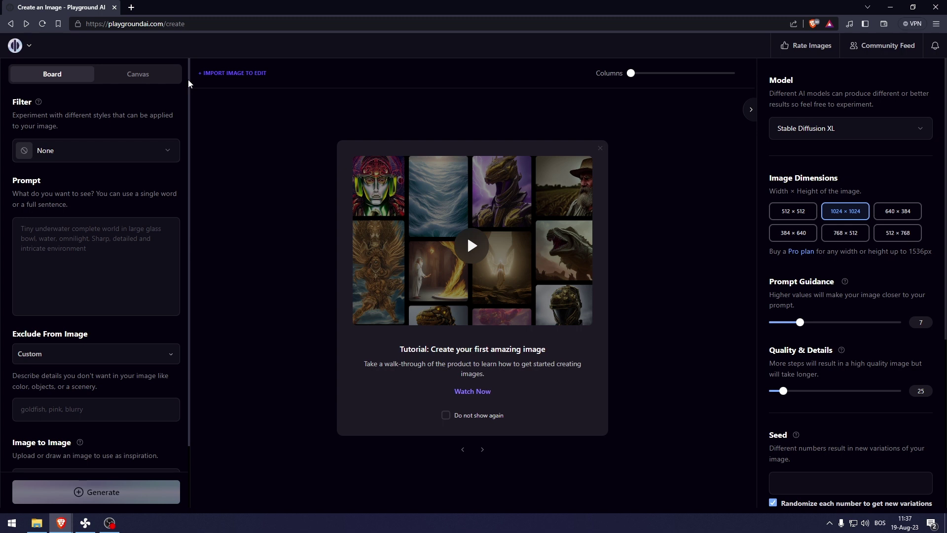
left_click(27, 45)
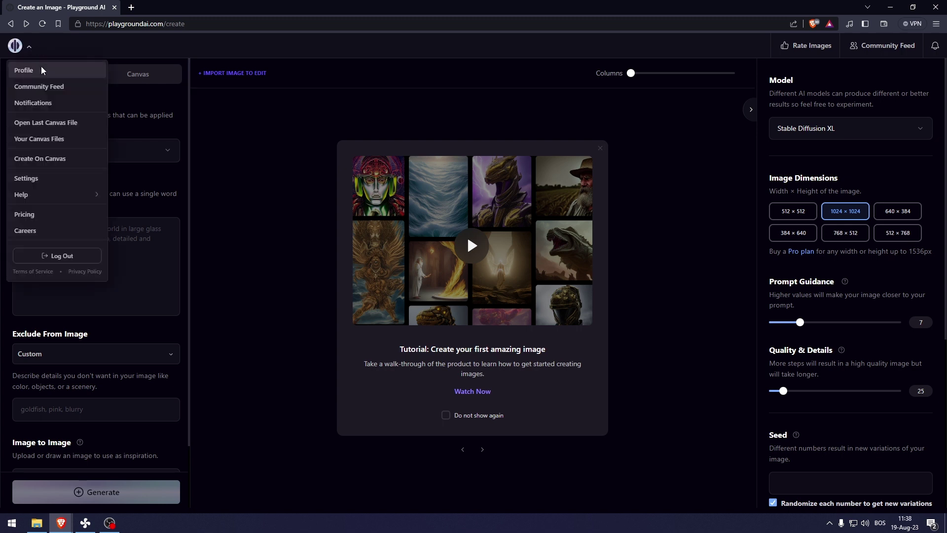
left_click(62, 92)
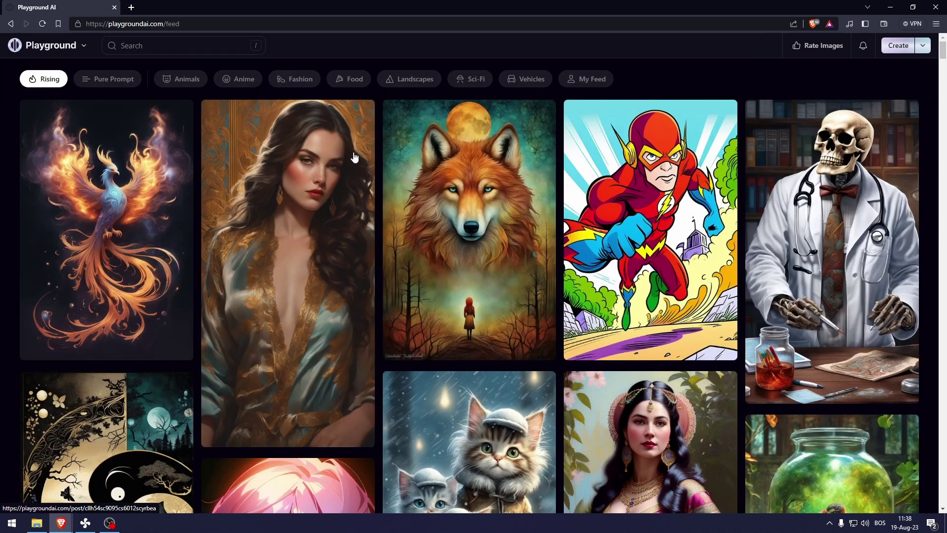
scroll(395, 256, "down", 5)
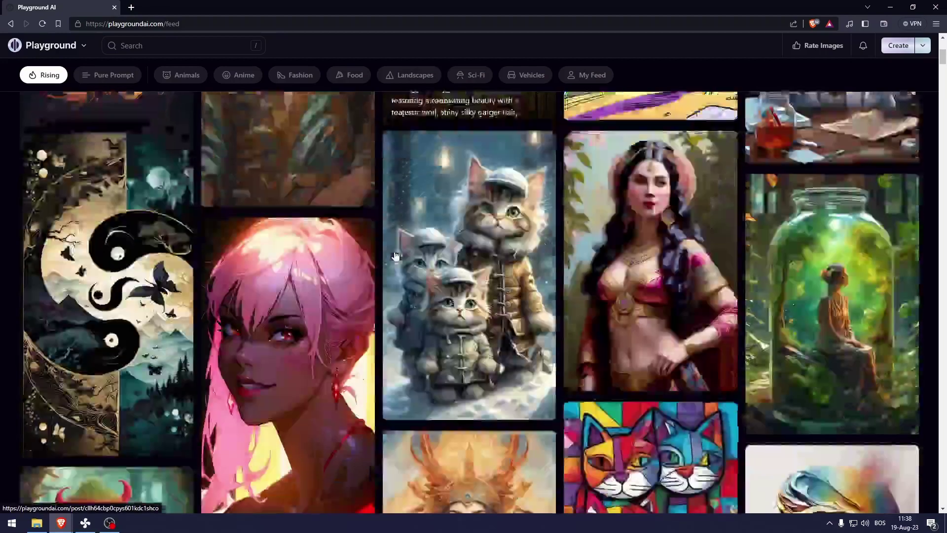
scroll(395, 256, "down", 7)
scroll(395, 255, "up", 4)
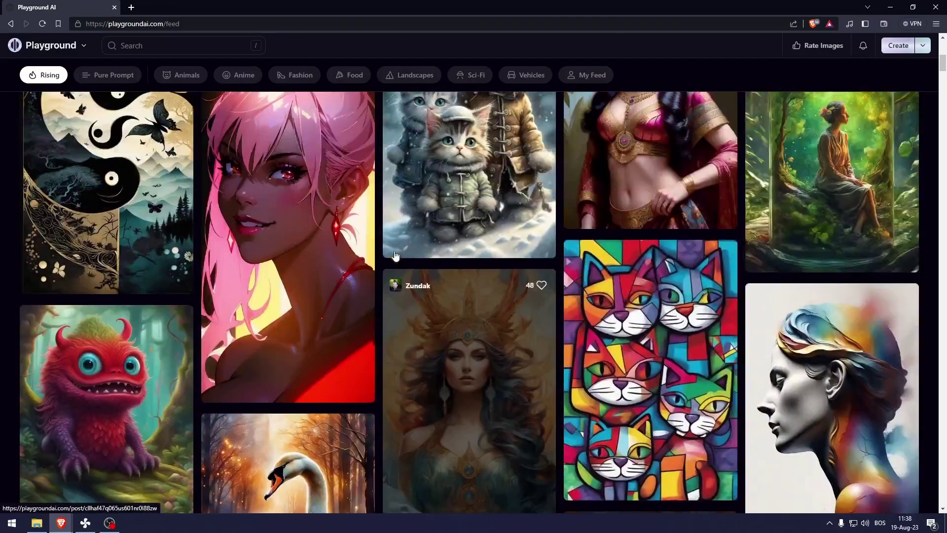
scroll(395, 255, "down", 6)
scroll(440, 57, "up", 13)
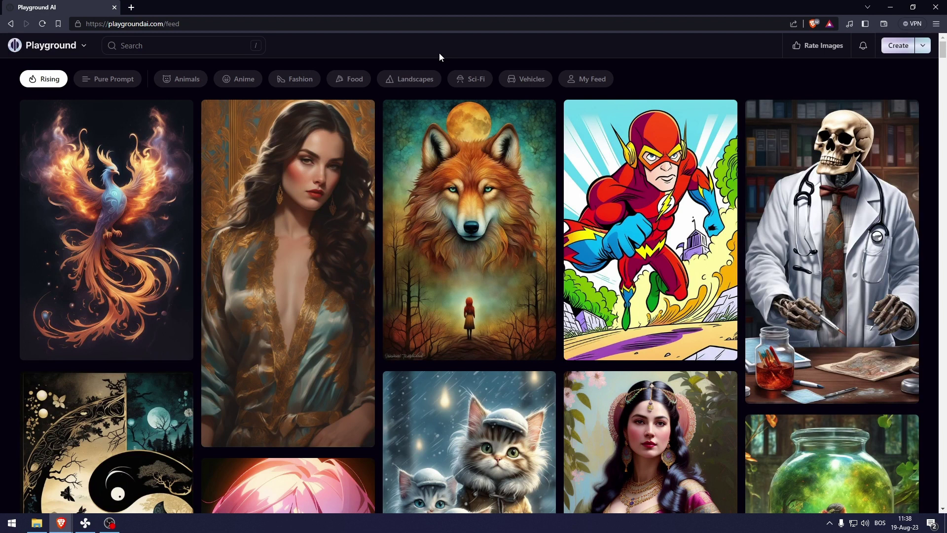
left_click(16, 44)
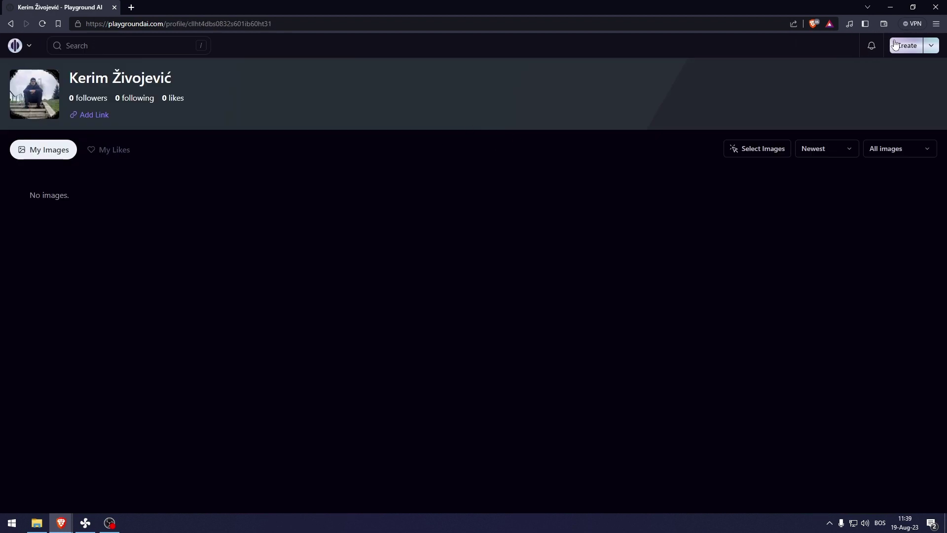
Open the car-on-a-road image in the canvas editor from the Create page
left_click(907, 46)
left_click(52, 273)
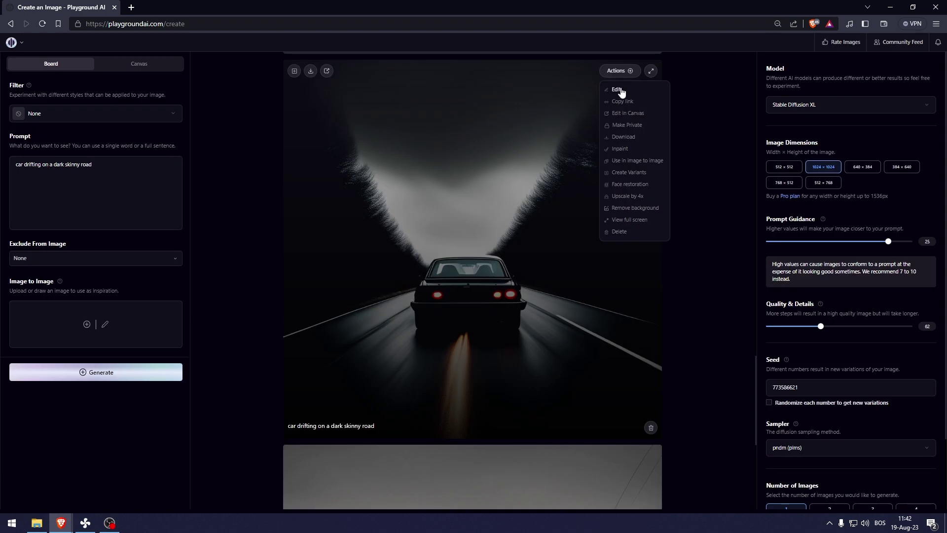
left_click(644, 113)
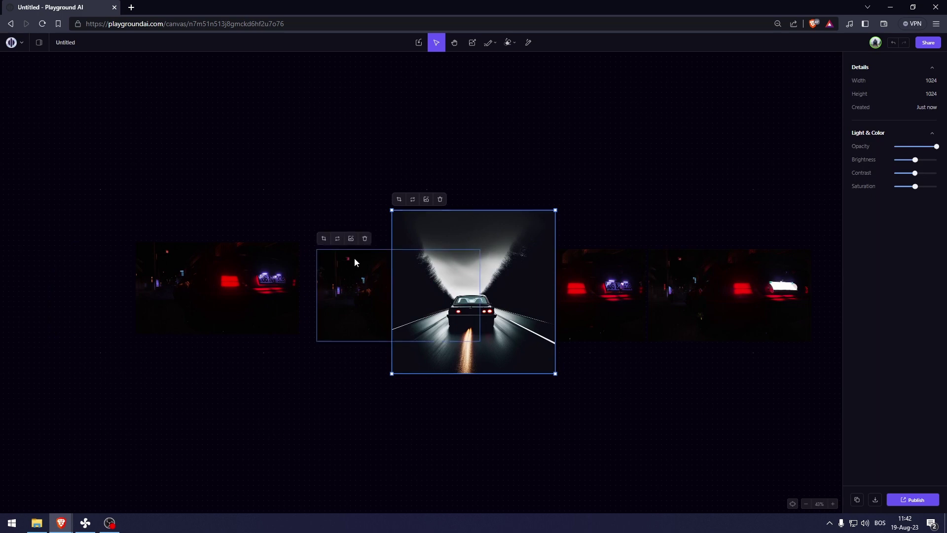
Delete the four other night images, leaving only the car image selected
left_click(349, 273)
key("Delete")
left_click(262, 268)
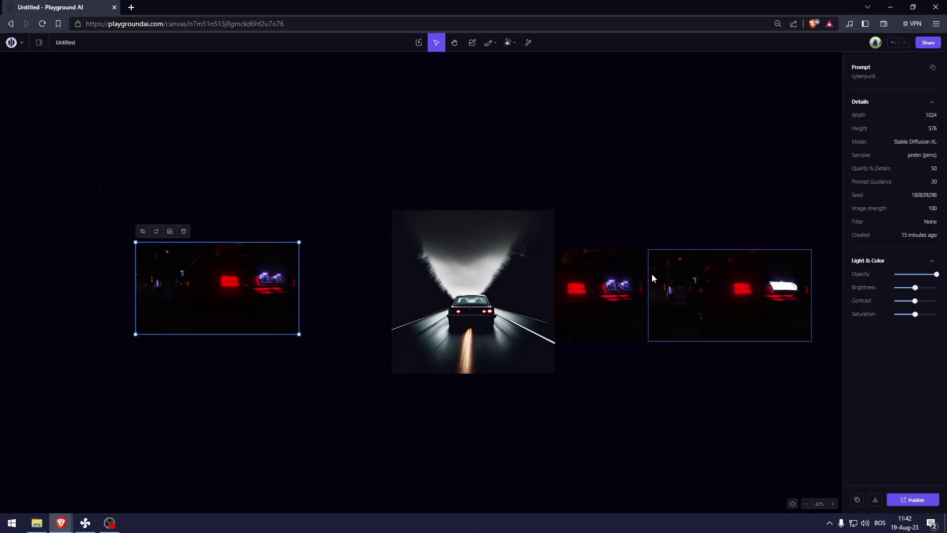
key("Delete")
left_click(708, 285)
key("Delete")
left_click(602, 286)
key("Delete")
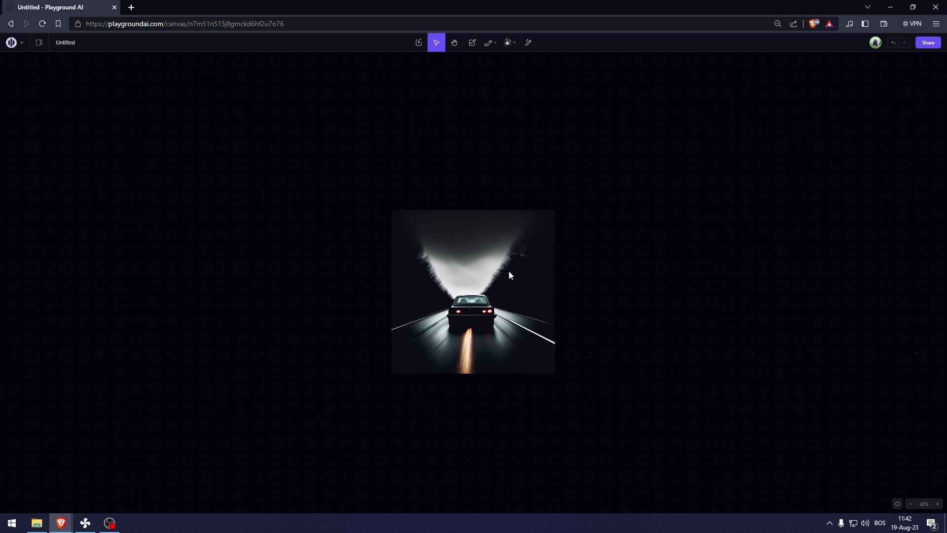
left_click(476, 266)
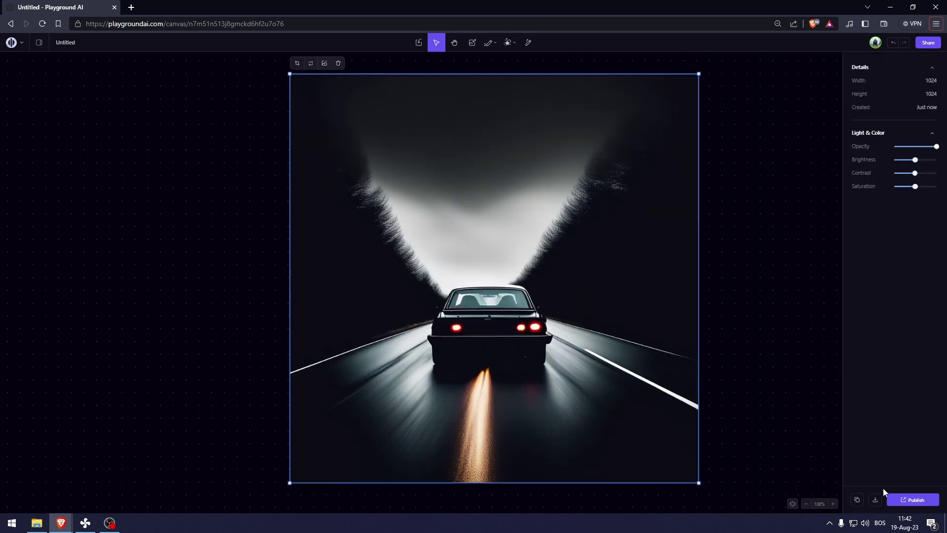
Publish the car image with the caption 'car on a dark road'
left_click(913, 499)
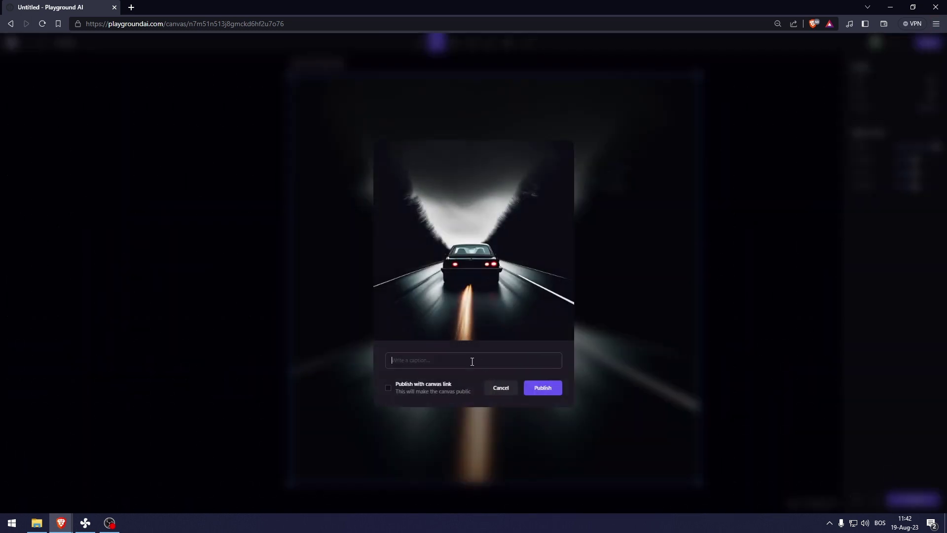
type("car on a dark road")
left_click(552, 388)
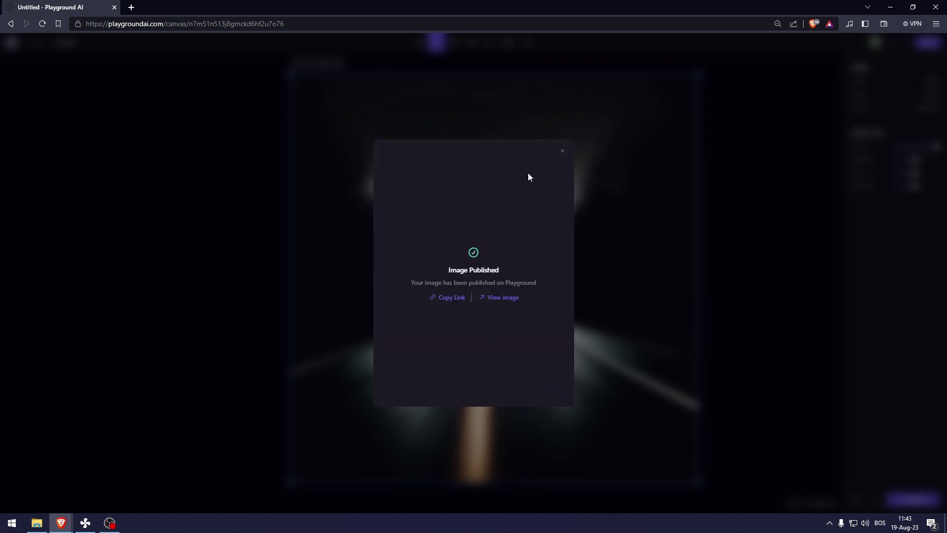
left_click(562, 151)
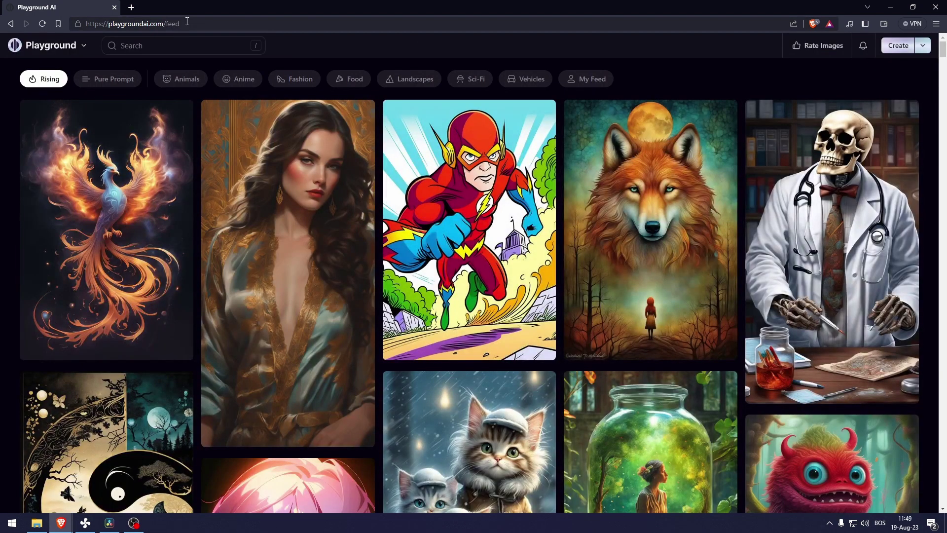
Change the URL from 'feed' to 'pricing' and scroll the Free vs $15/mo Pro comparison
double_click(177, 23)
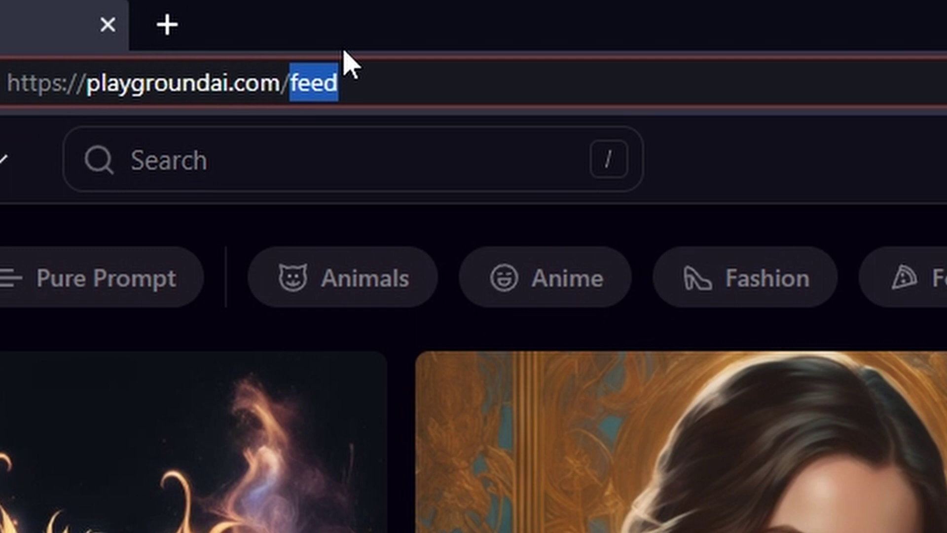
key("BackSpace")
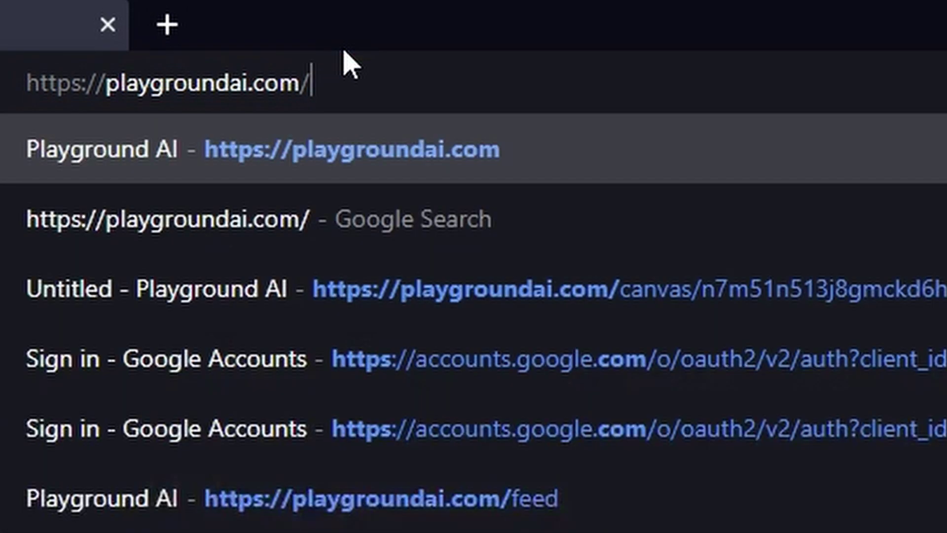
type("pricing")
key("Return")
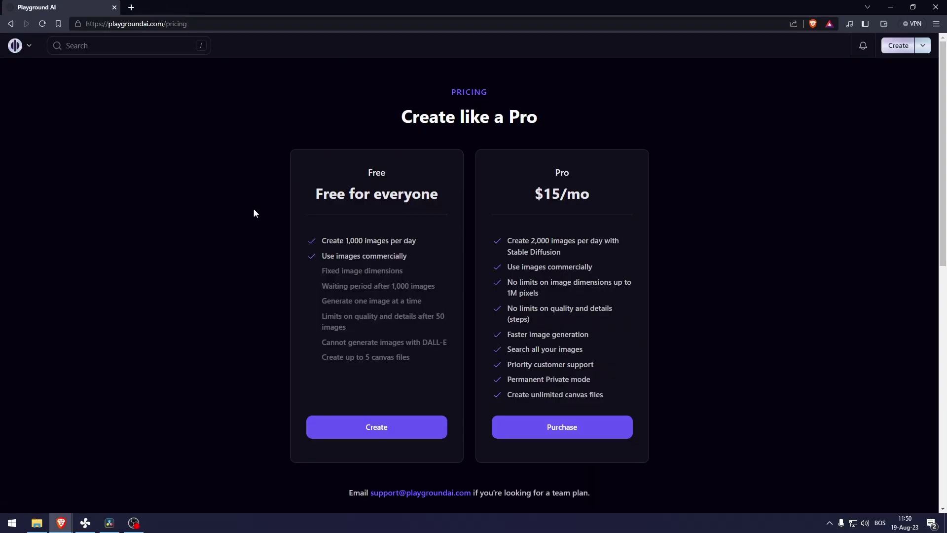
scroll(489, 375, "down", 1)
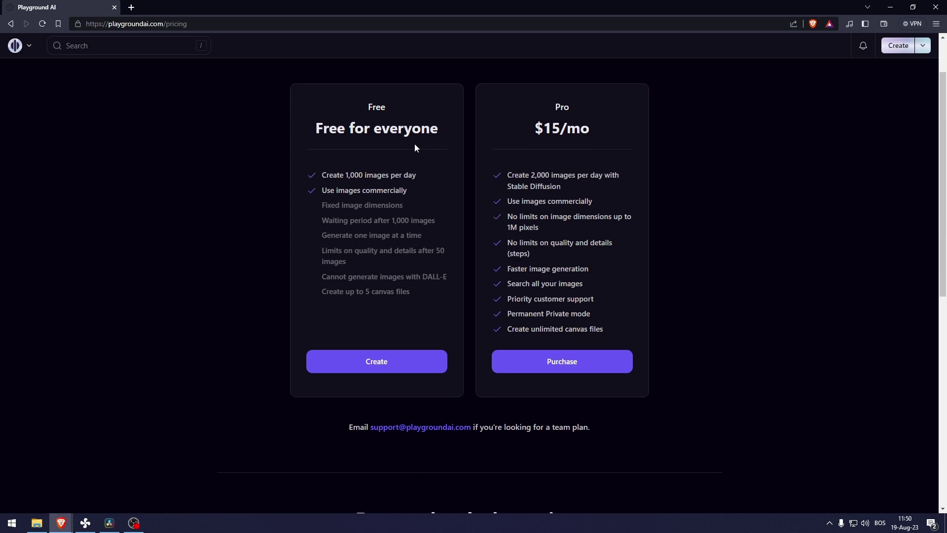